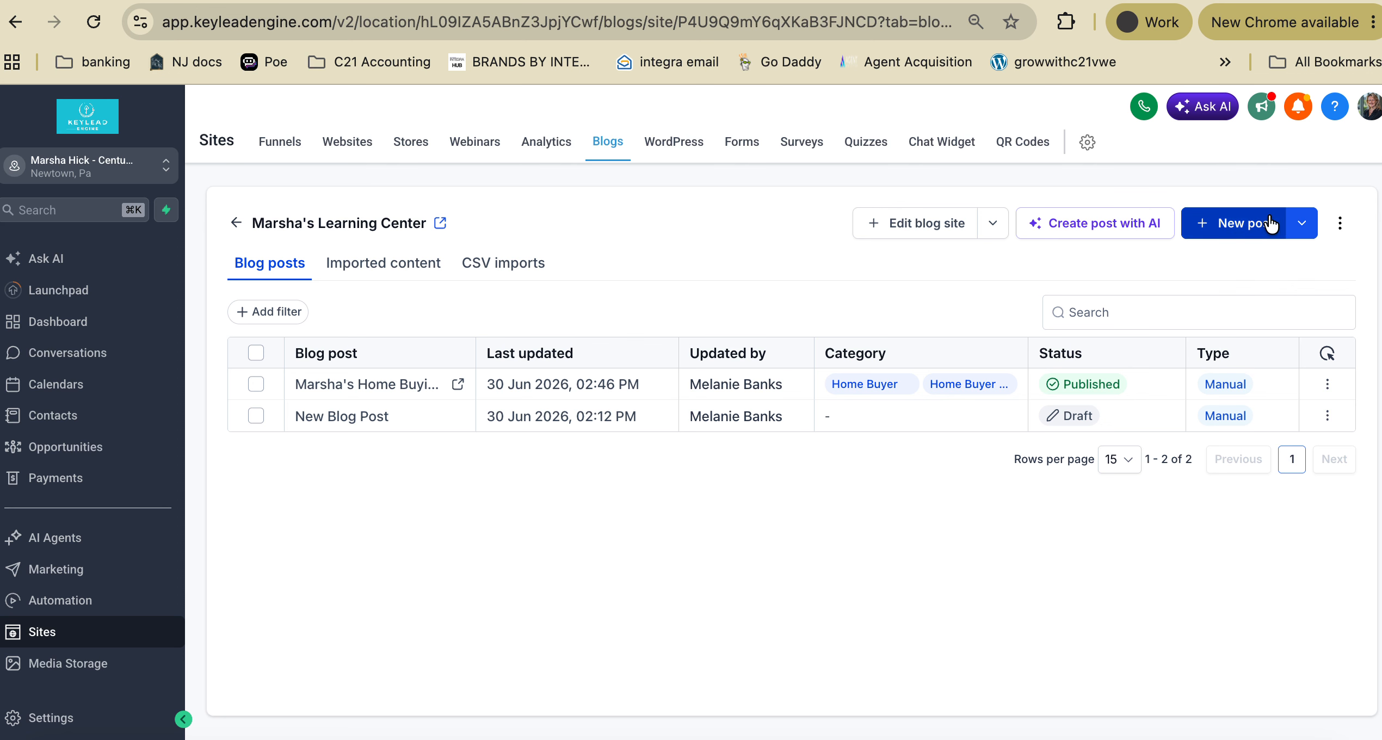
Step: Open the published home buying series post in the blog editor and view its "Why Is Inventory So Low?" section
click(354, 387)
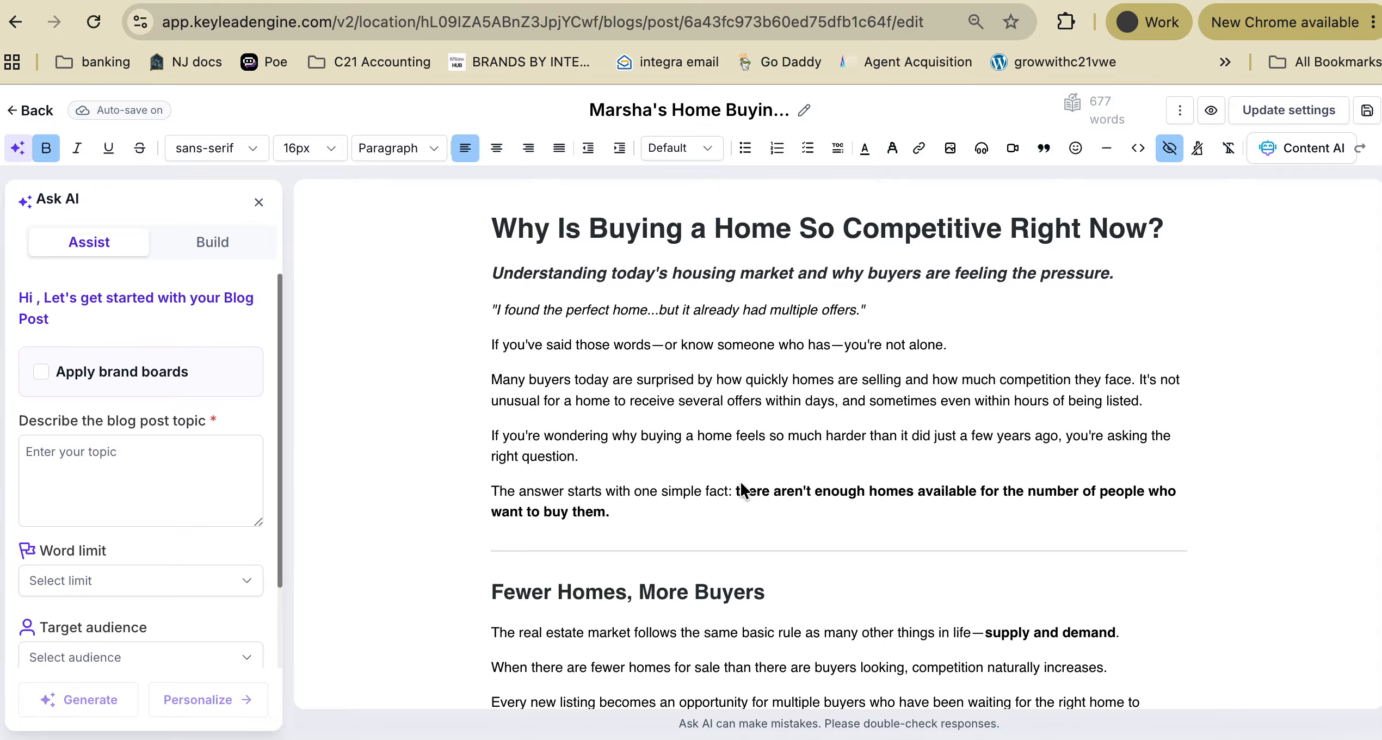
scroll(741, 484, down, 8)
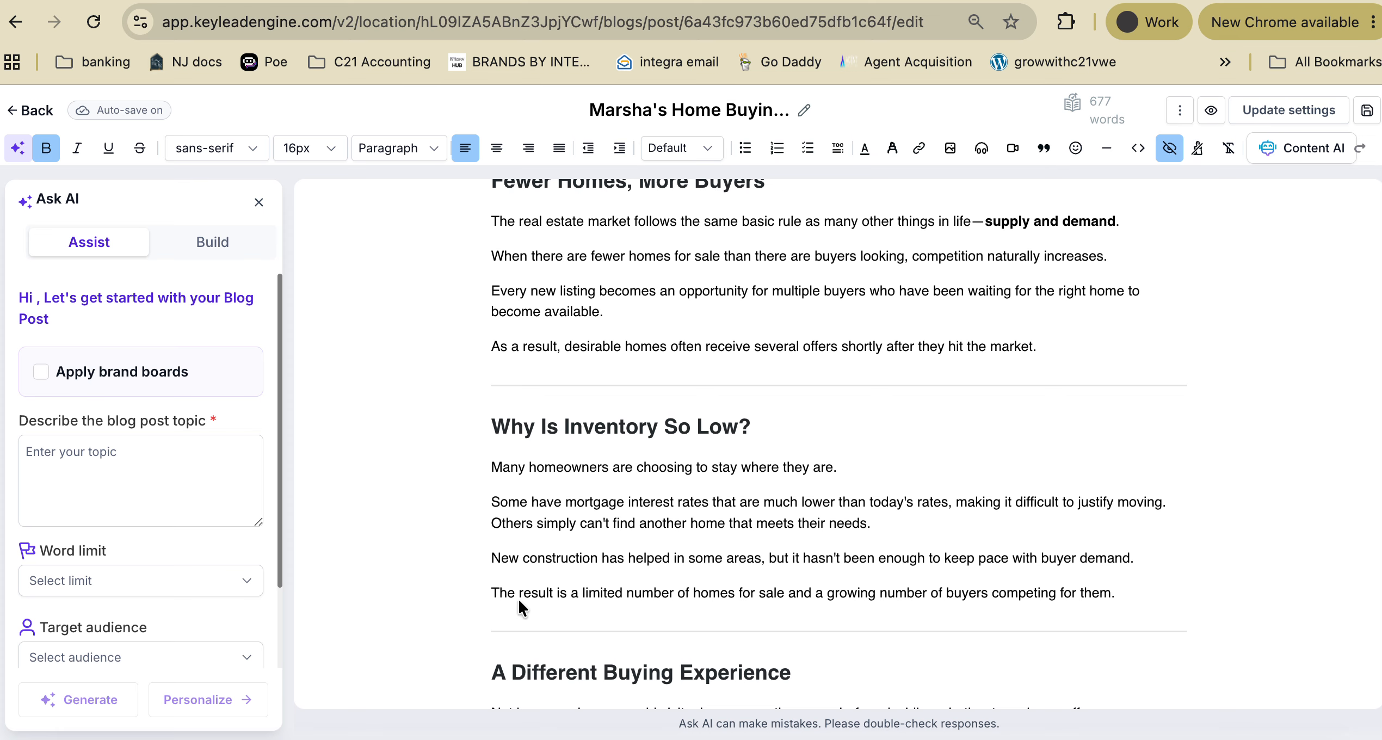
drag(499, 594, 1115, 596)
click(919, 148)
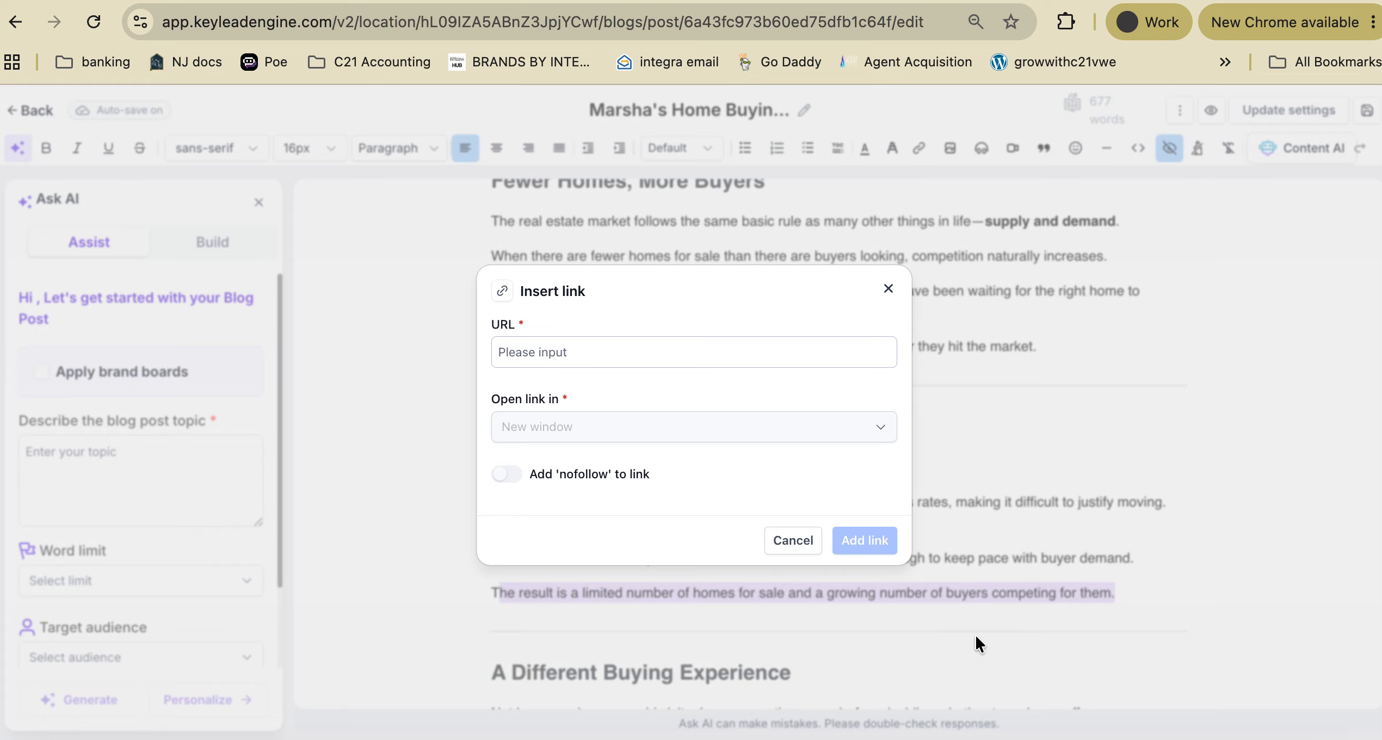
click(888, 288)
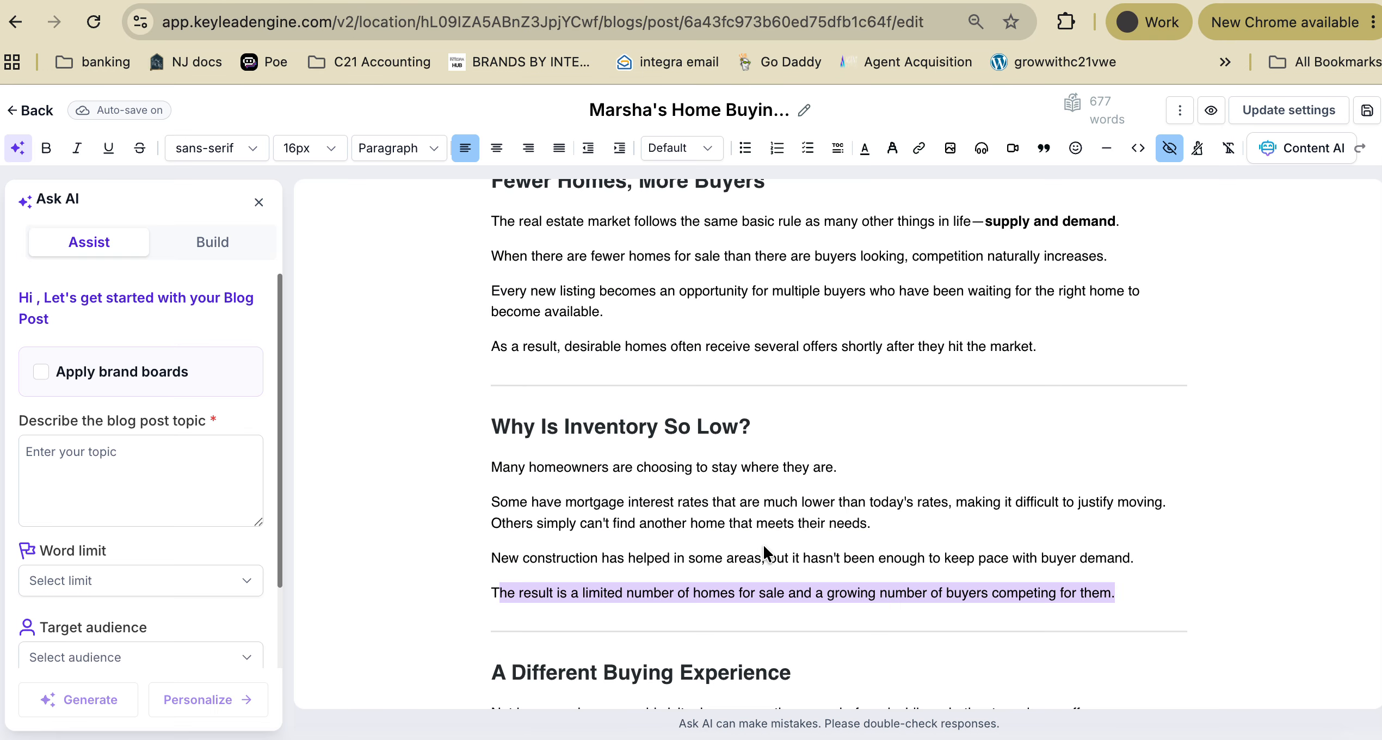
click(644, 563)
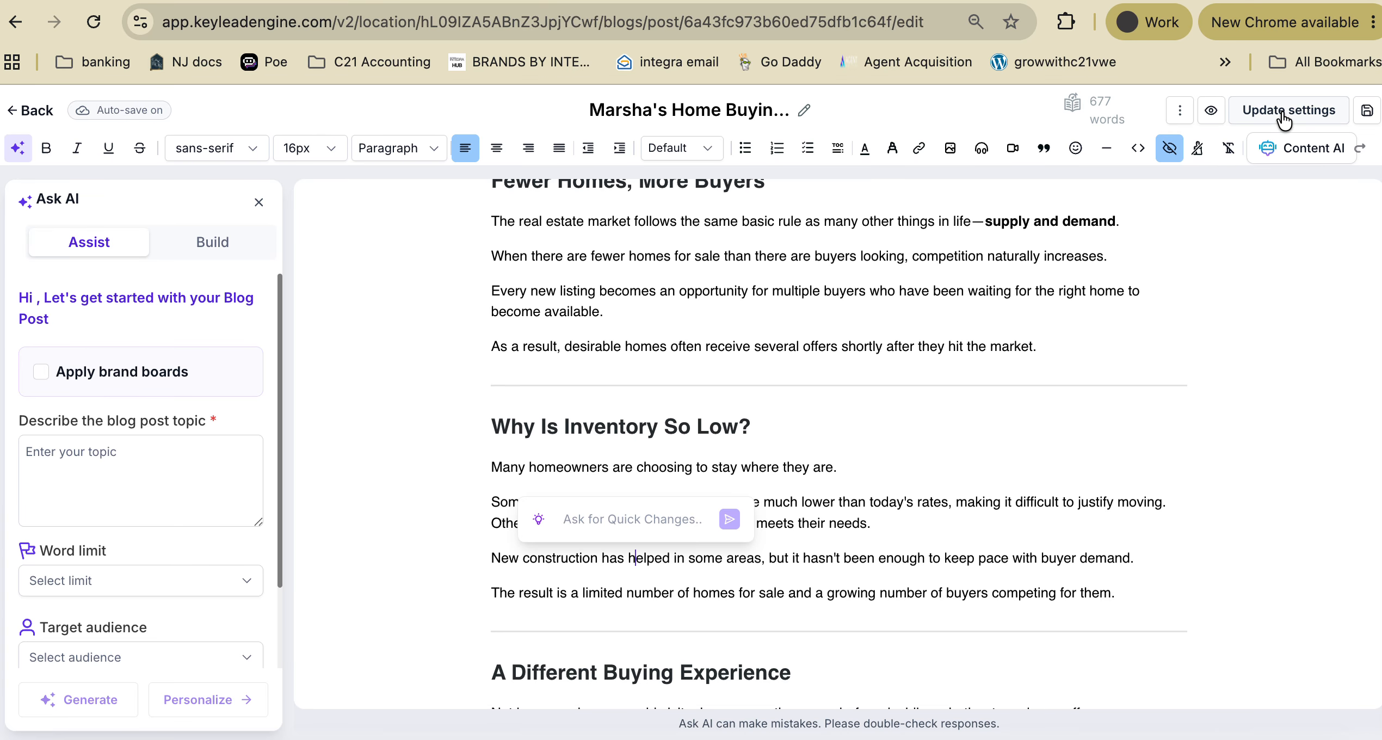
Step: Open the blog post's publishing settings and show the available categories
click(1310, 114)
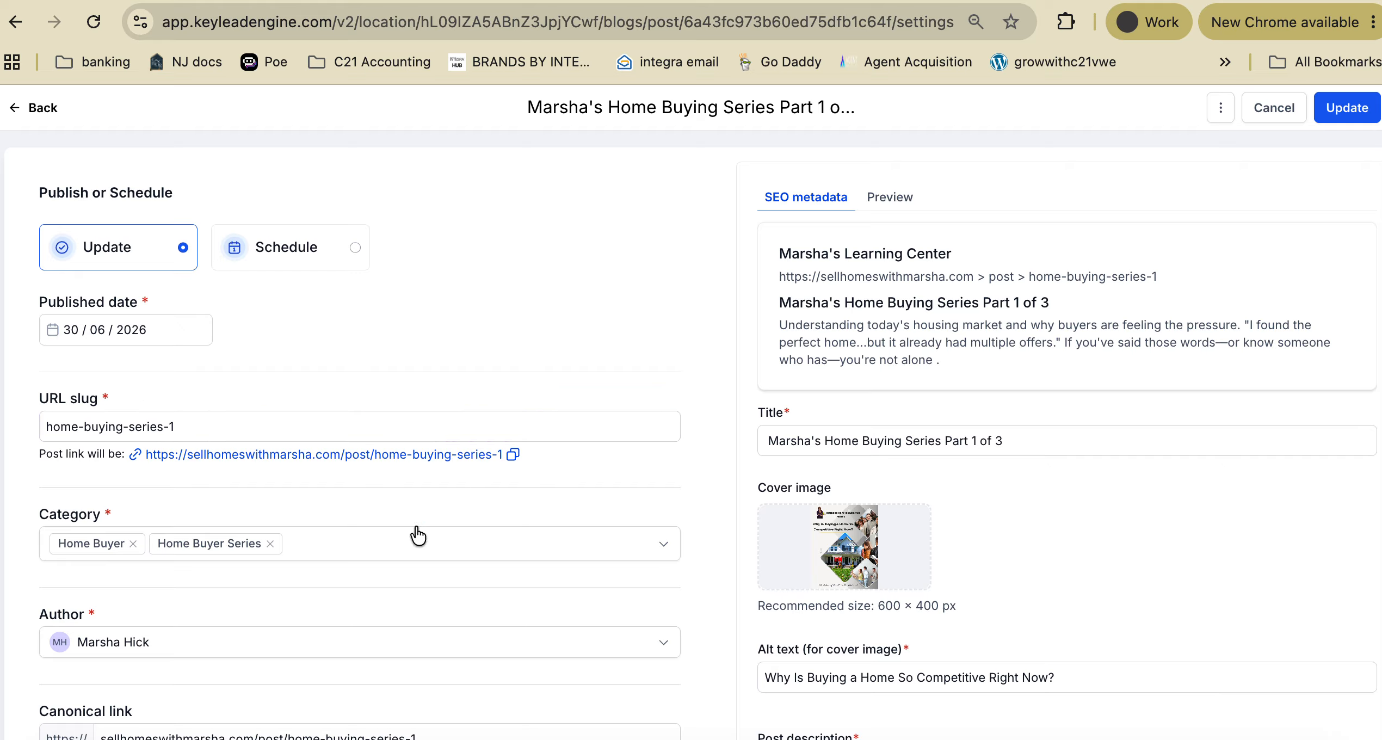
click(330, 546)
click(319, 554)
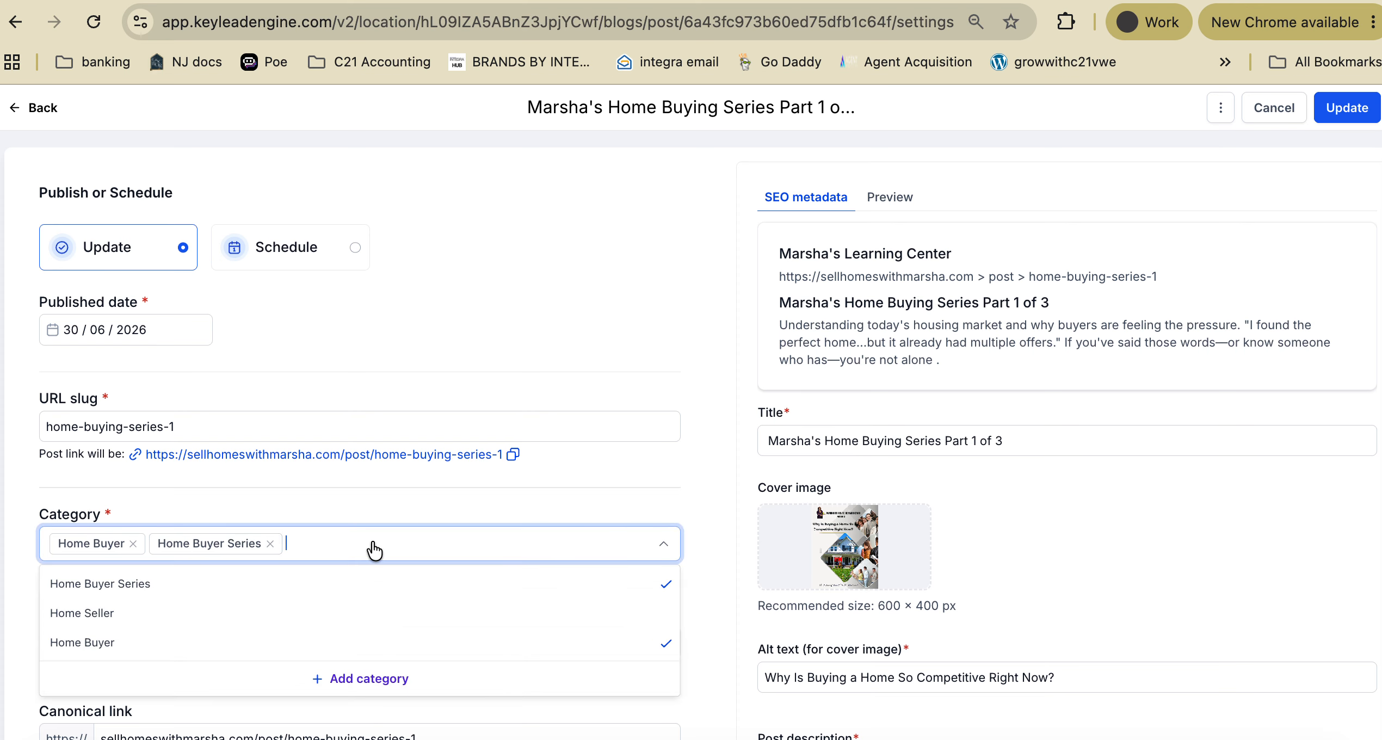
Step: Search the post's category choices for "Home Seller Series"
text(HomeSel)
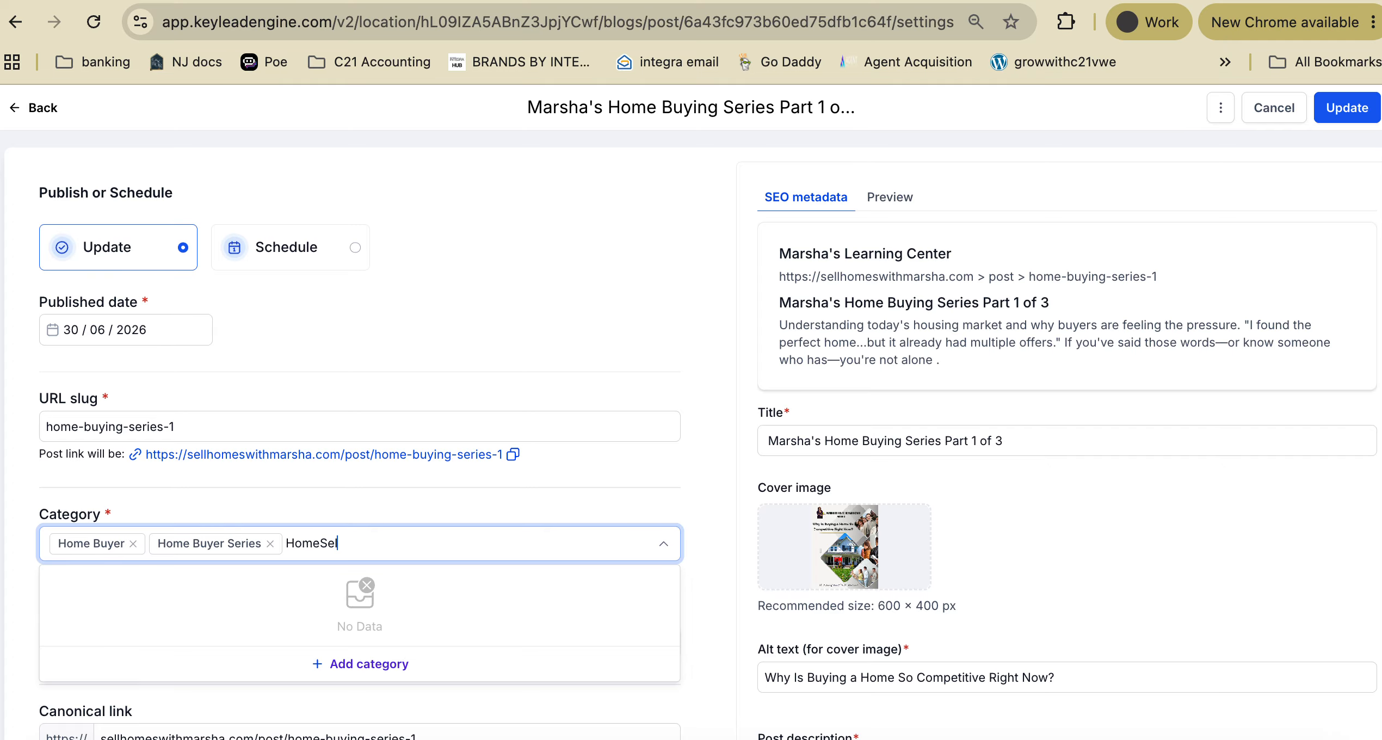
text(ler Se)
key(BackSpace)
key(BackSpace)
key(BackSpace)
key(BackSpace)
key(BackSpace)
key(BackSpace)
key(BackSpace)
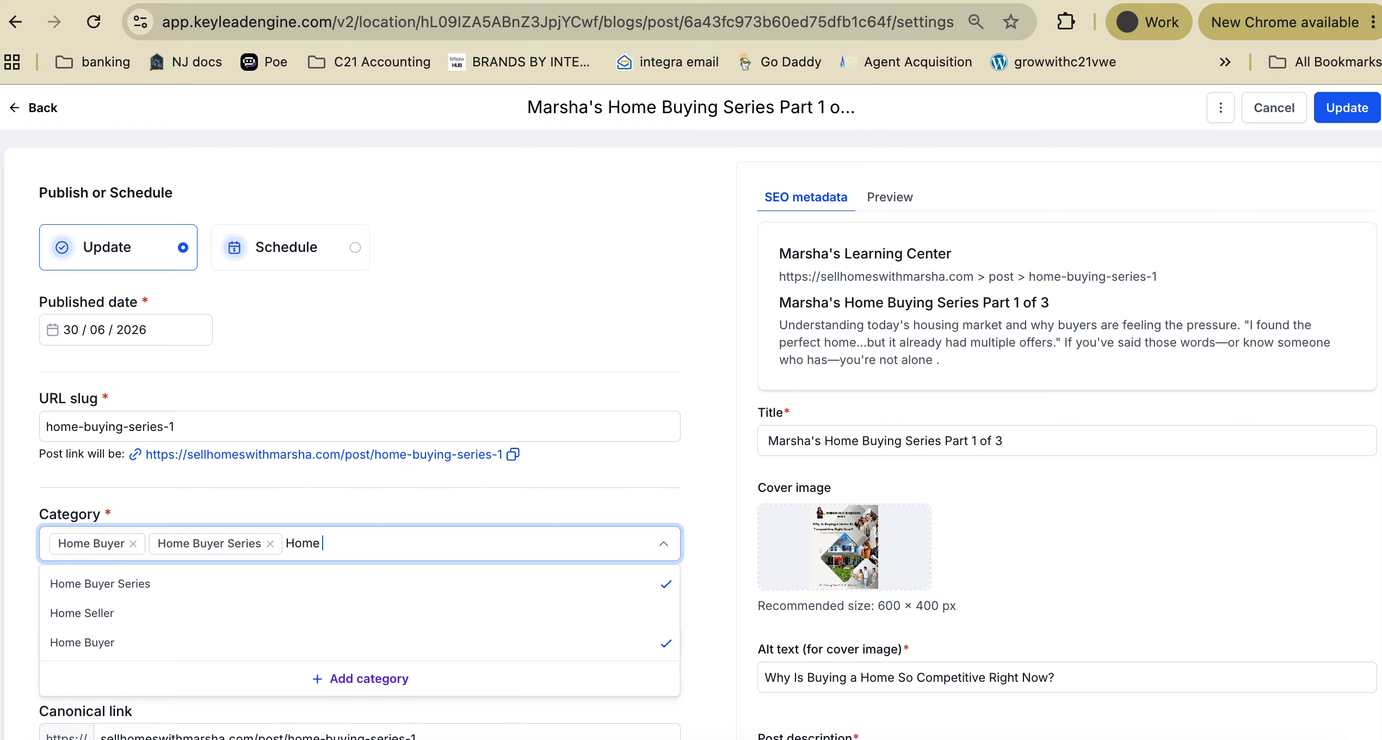
text(Seler)
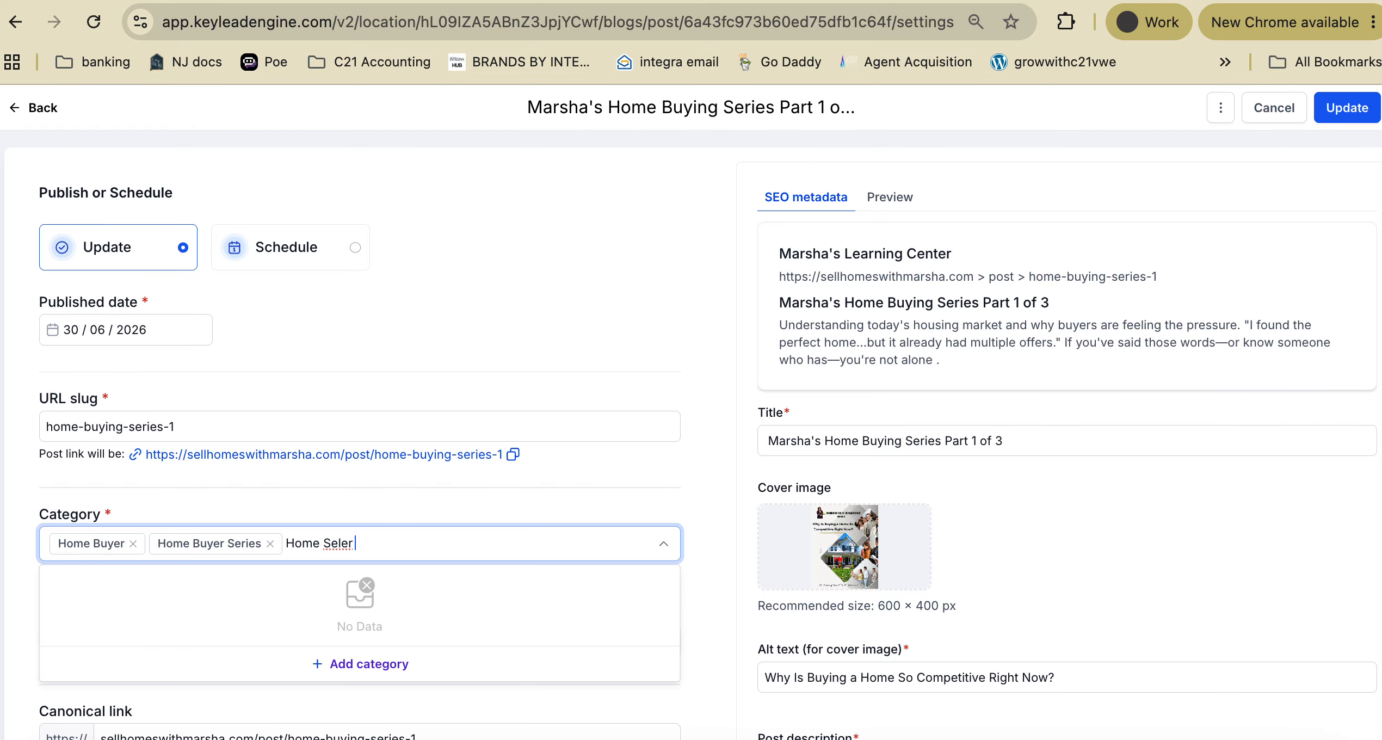
key(BackSpace)
key(BackSpace)
text(l)
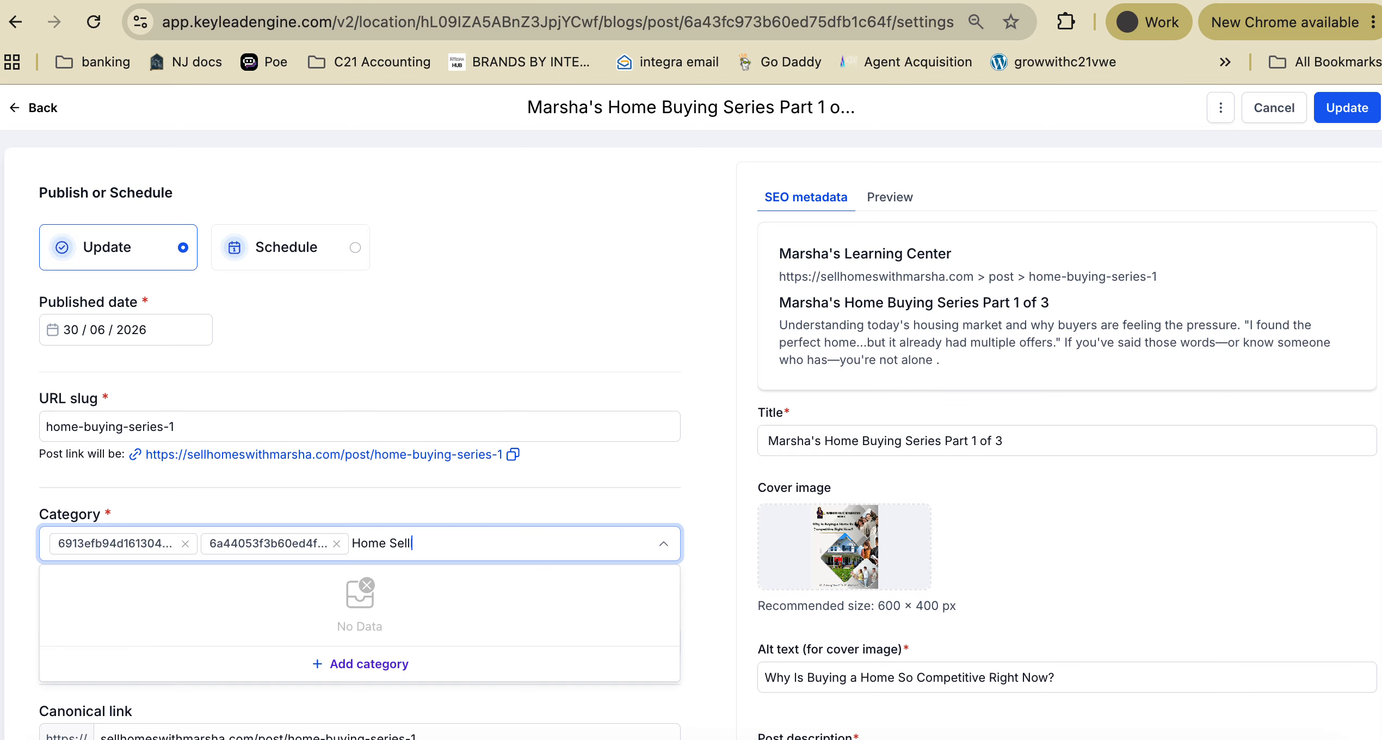
text(er Series)
Step: Create a new blog category labelled "Home Seller Series" with the URL slug home-seller-series
click(362, 664)
click(536, 251)
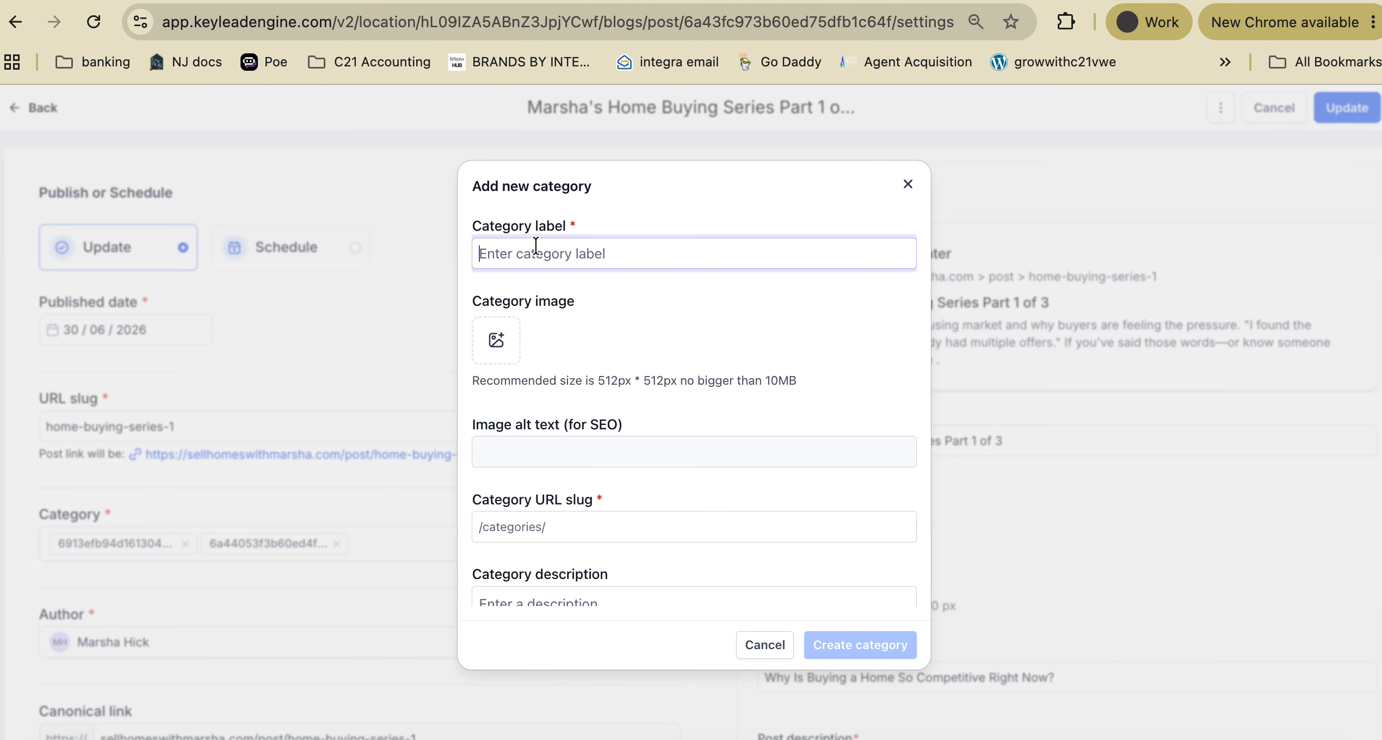
text(Home S)
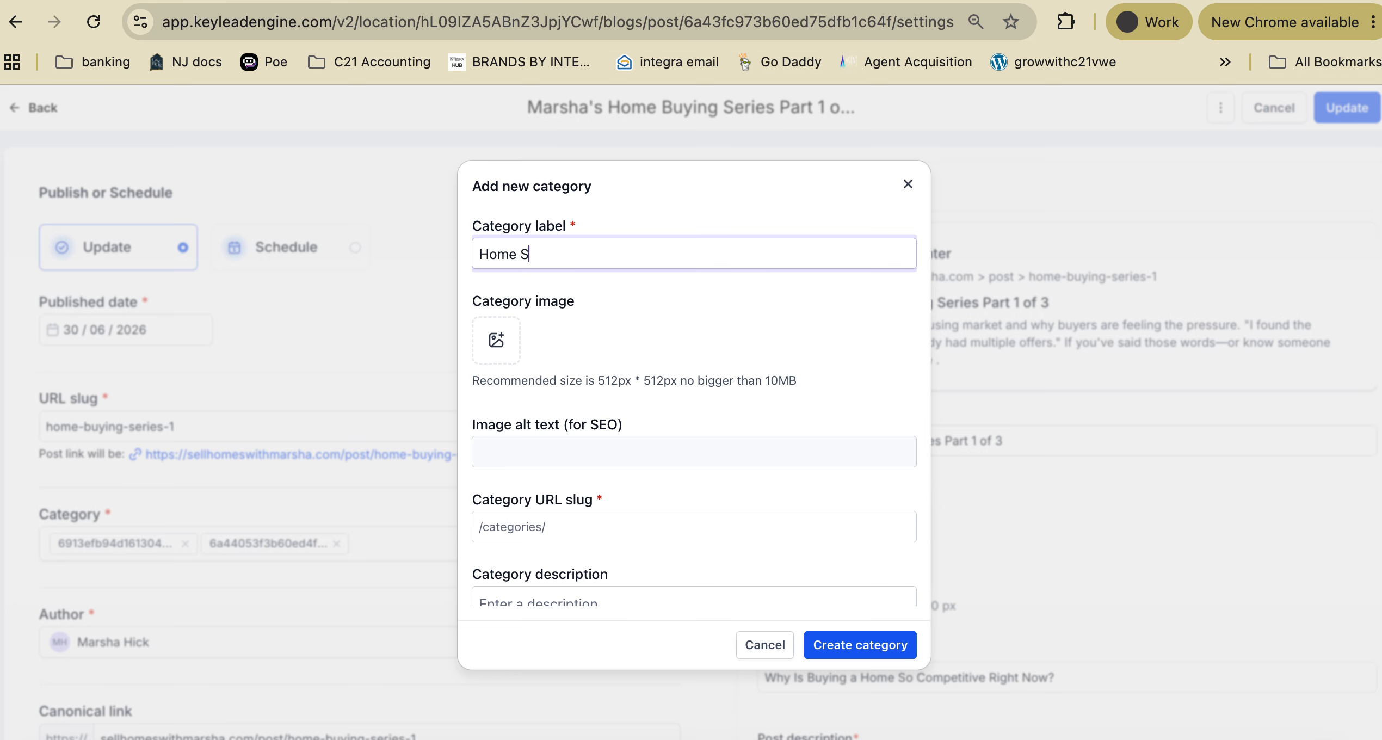
text(eller Series)
click(578, 530)
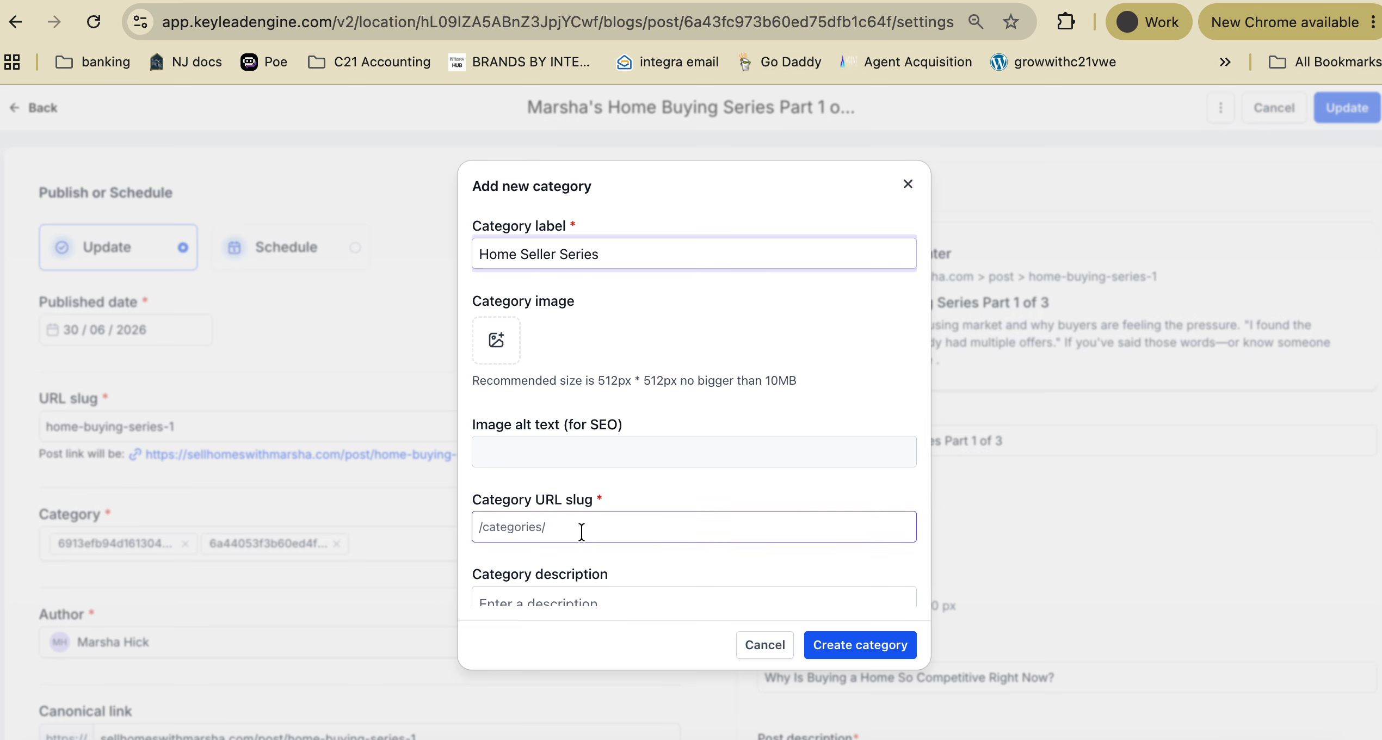
text(home-)
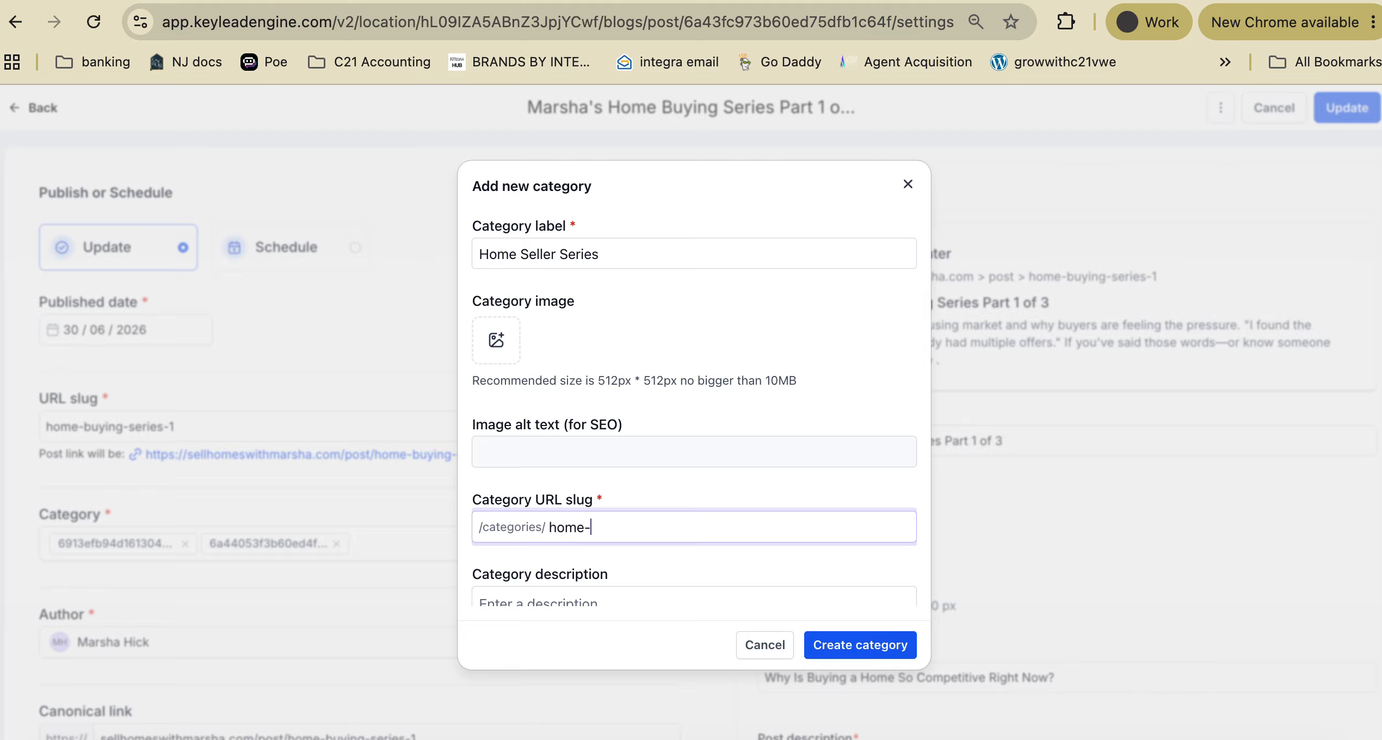
text(seller-series)
scroll(587, 530, down, 2)
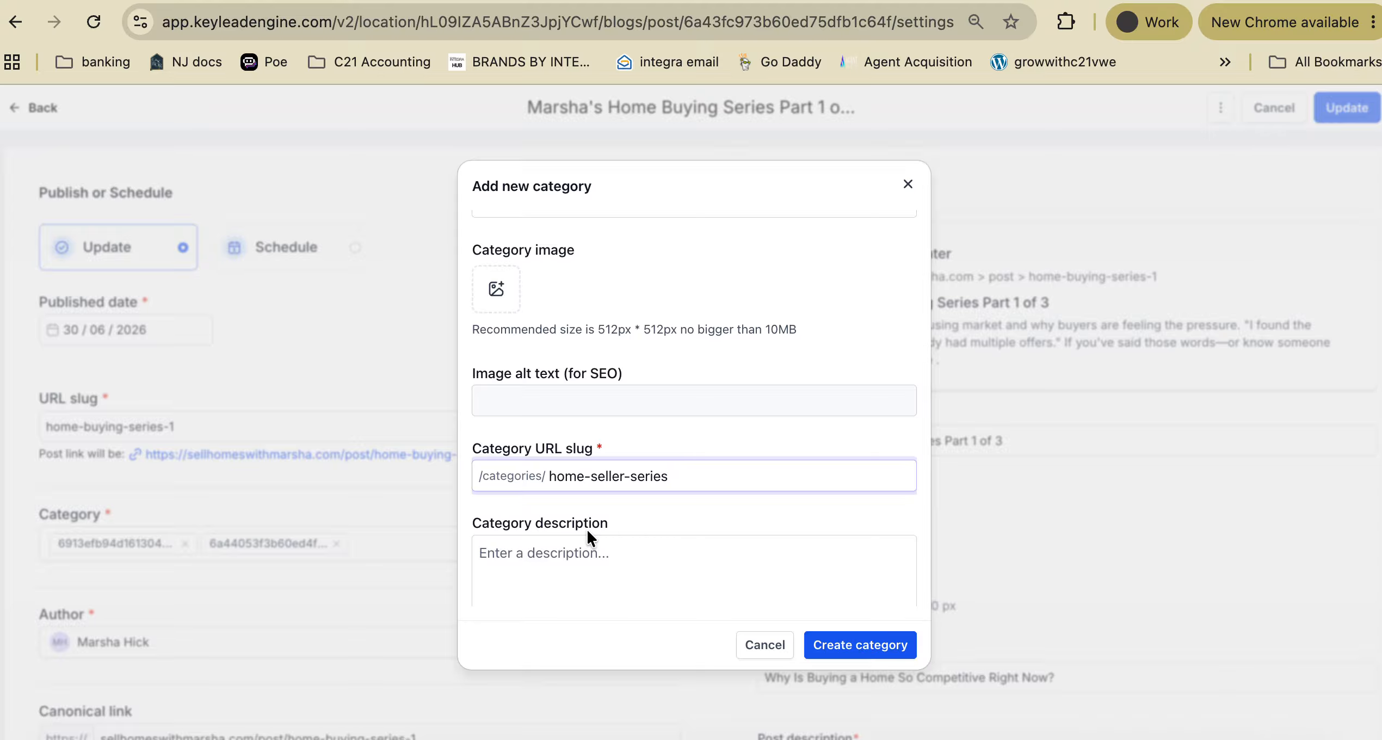
scroll(561, 551, down, 2)
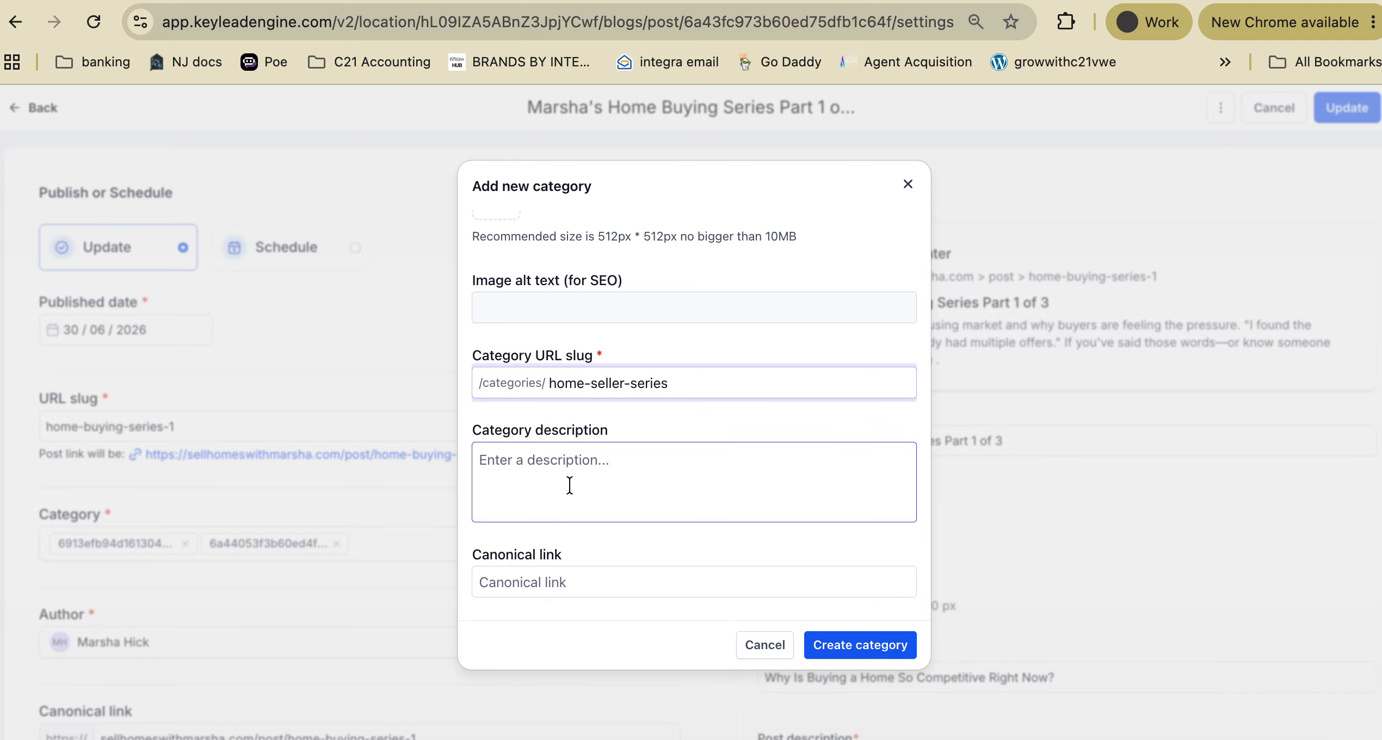
click(871, 648)
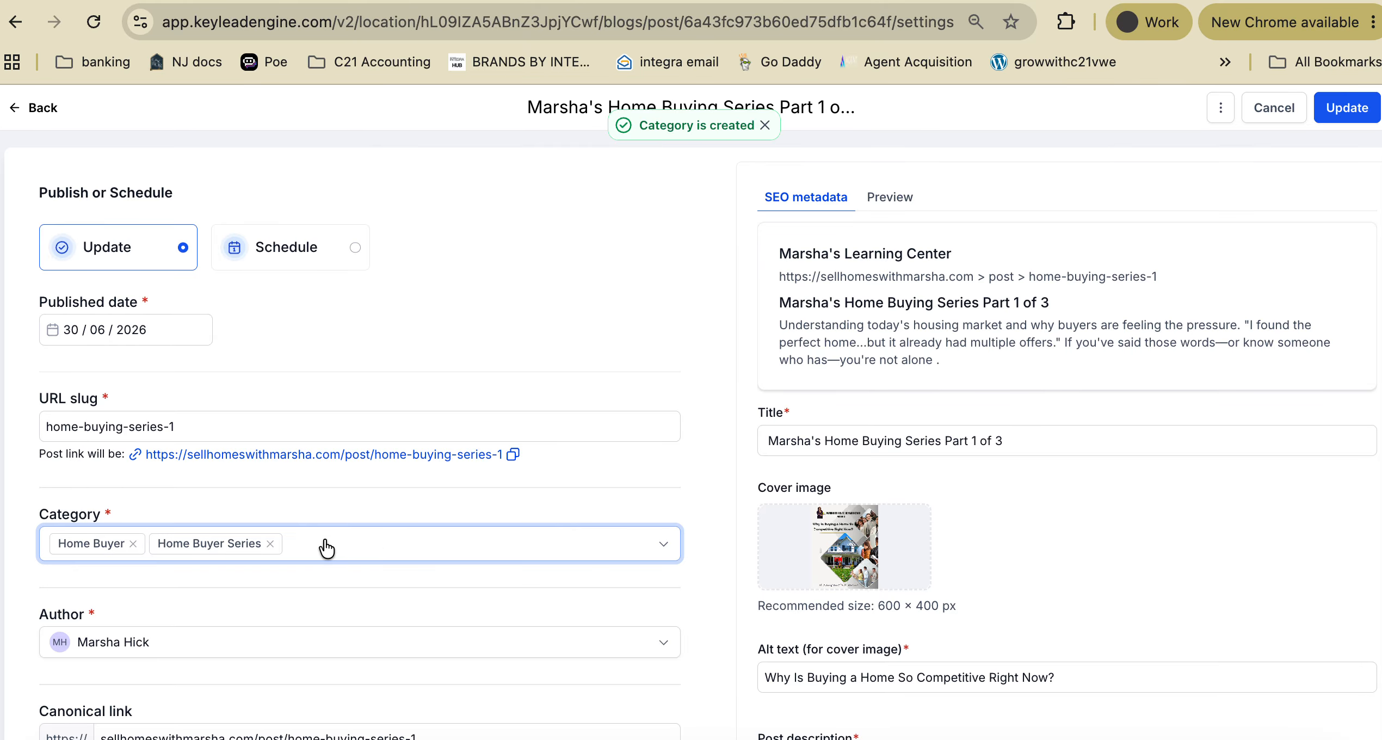
Step: Return from the live Home Buyer Series category page to the post settings and examine the canonical link and keywords
click(321, 544)
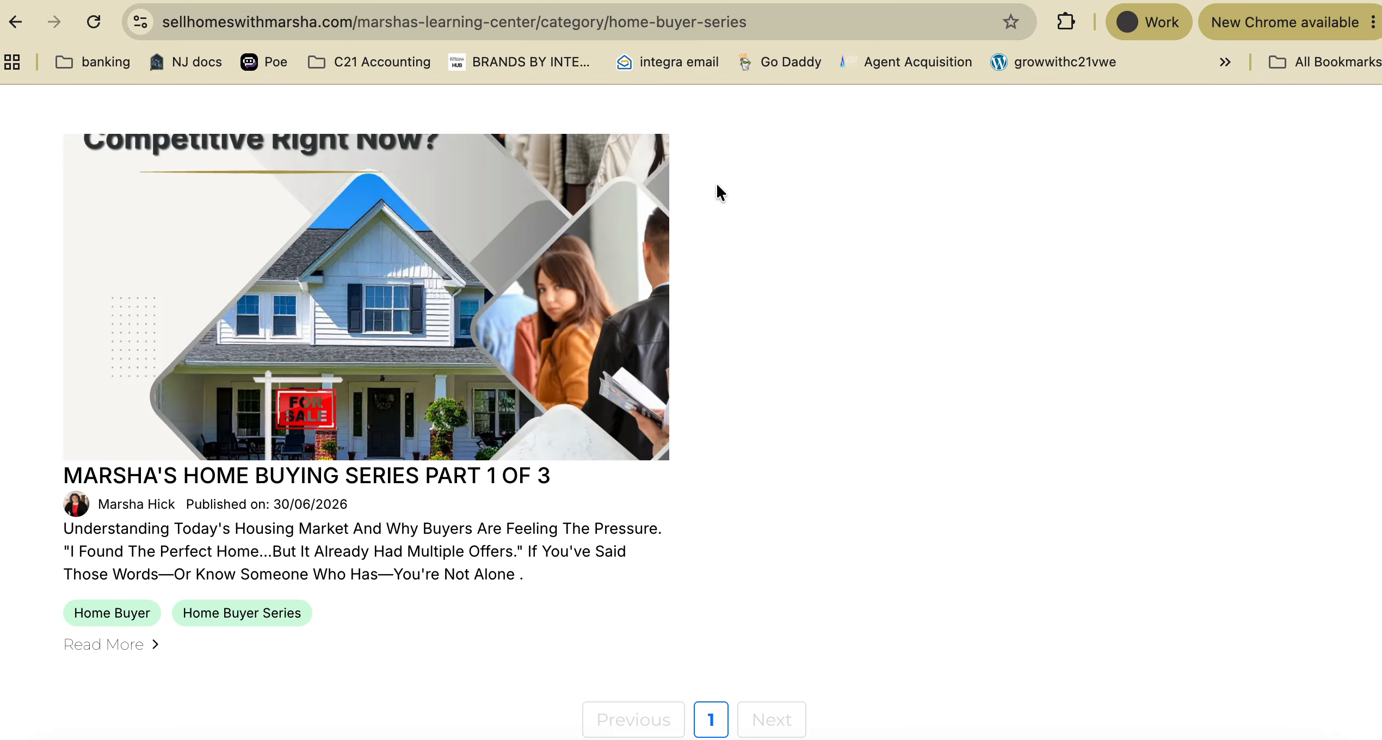
click(359, 0)
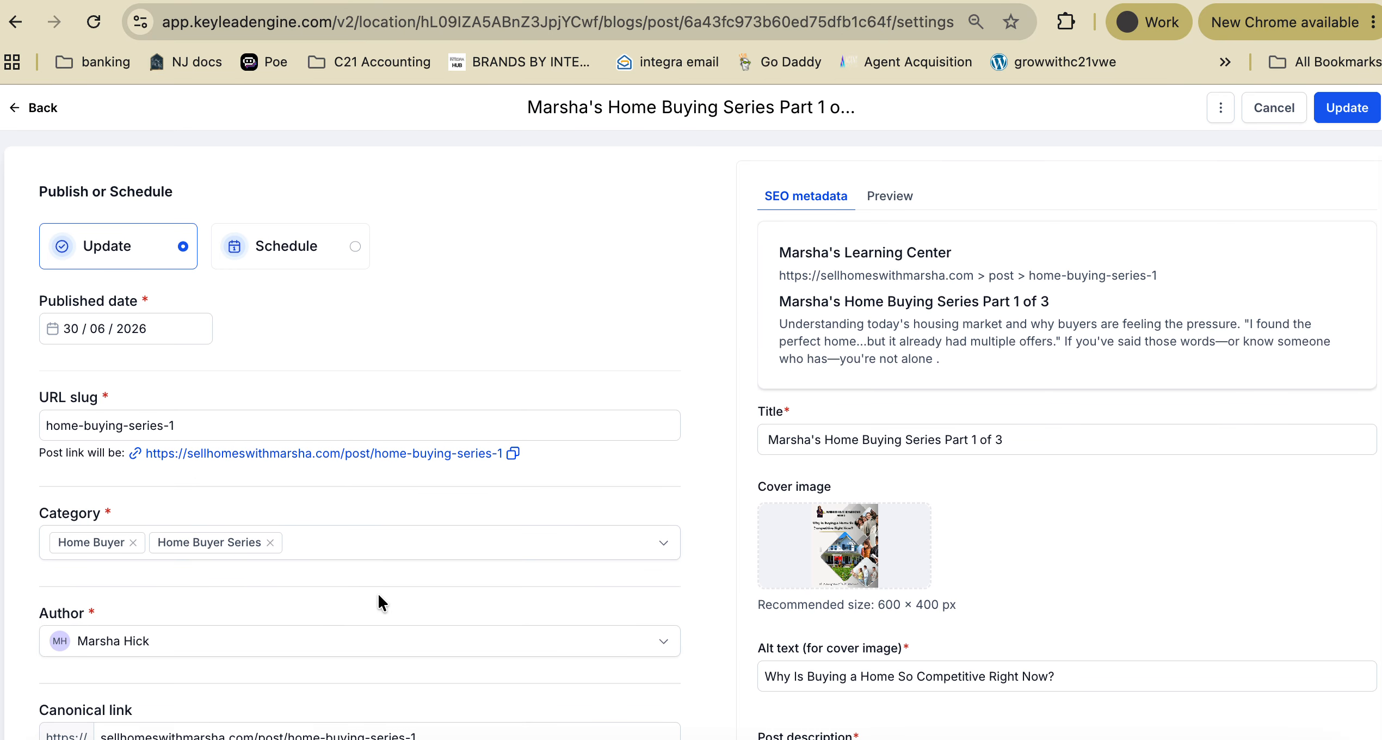
scroll(379, 601, down, 2)
scroll(357, 539, down, 3)
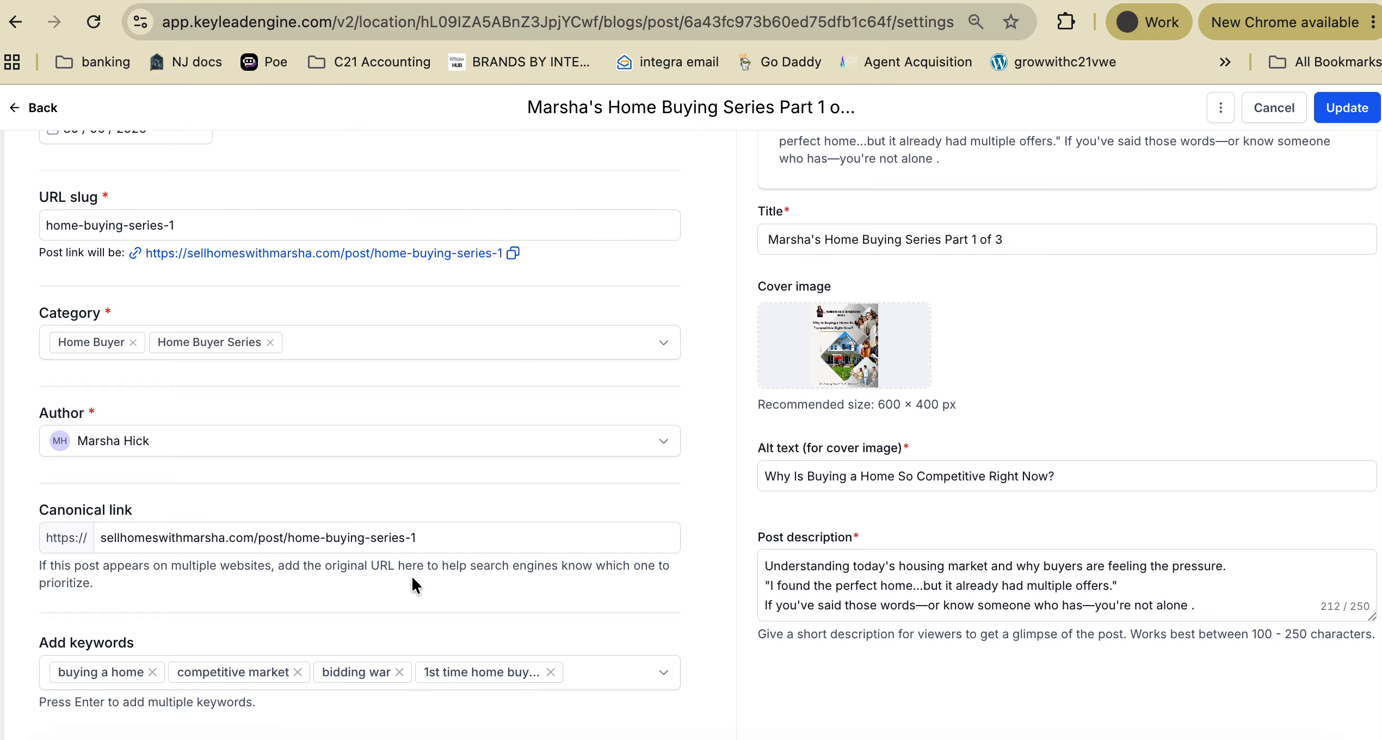
click(401, 541)
scroll(435, 533, down, 1)
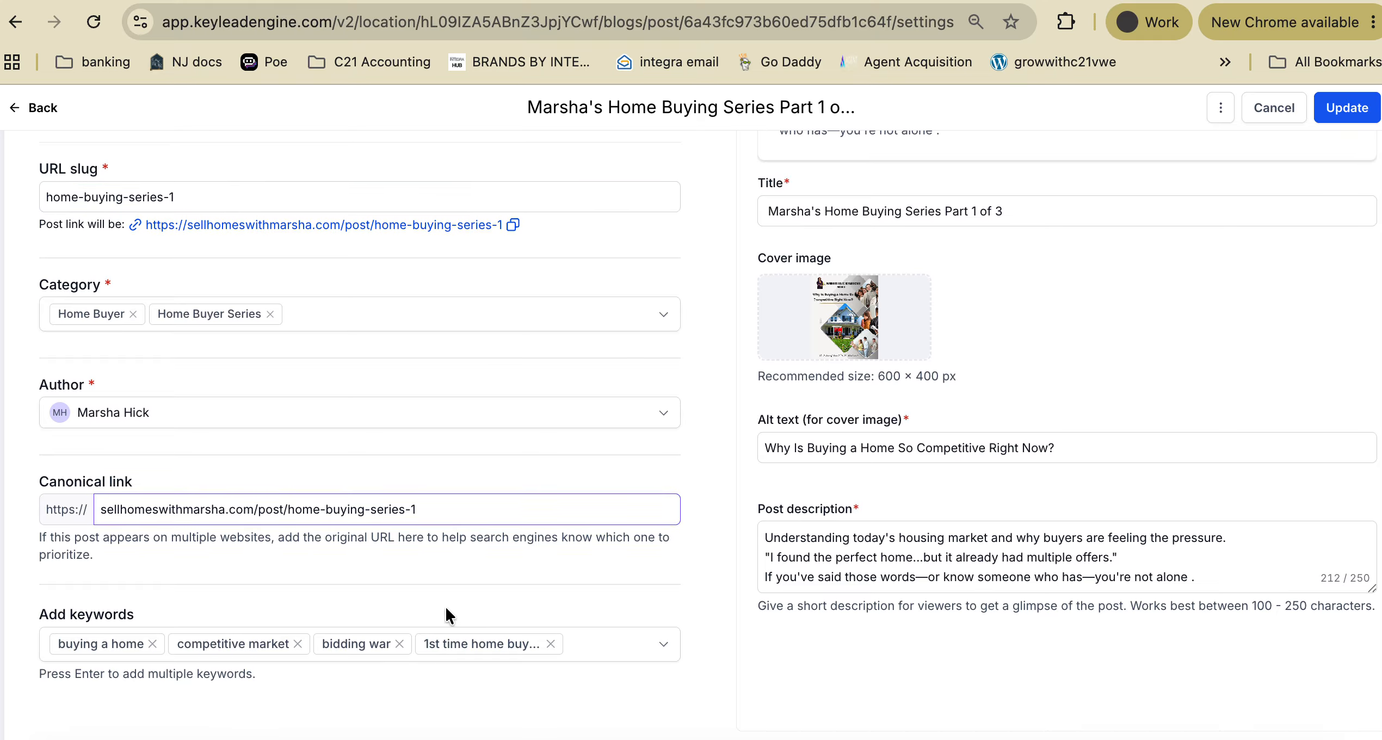
click(445, 605)
click(261, 644)
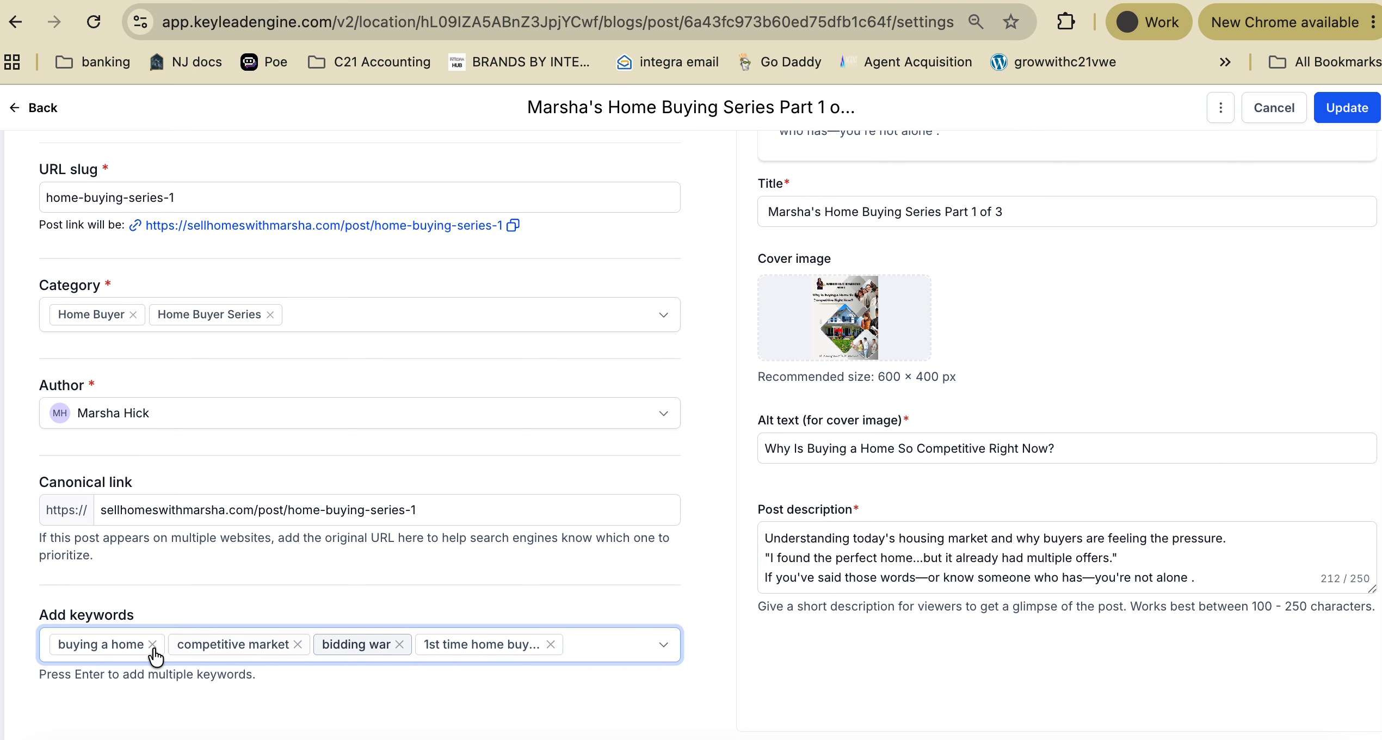
Step: Examine the post's title, cover image, alt text and description in the SEO metadata
scroll(816, 604, up, 4)
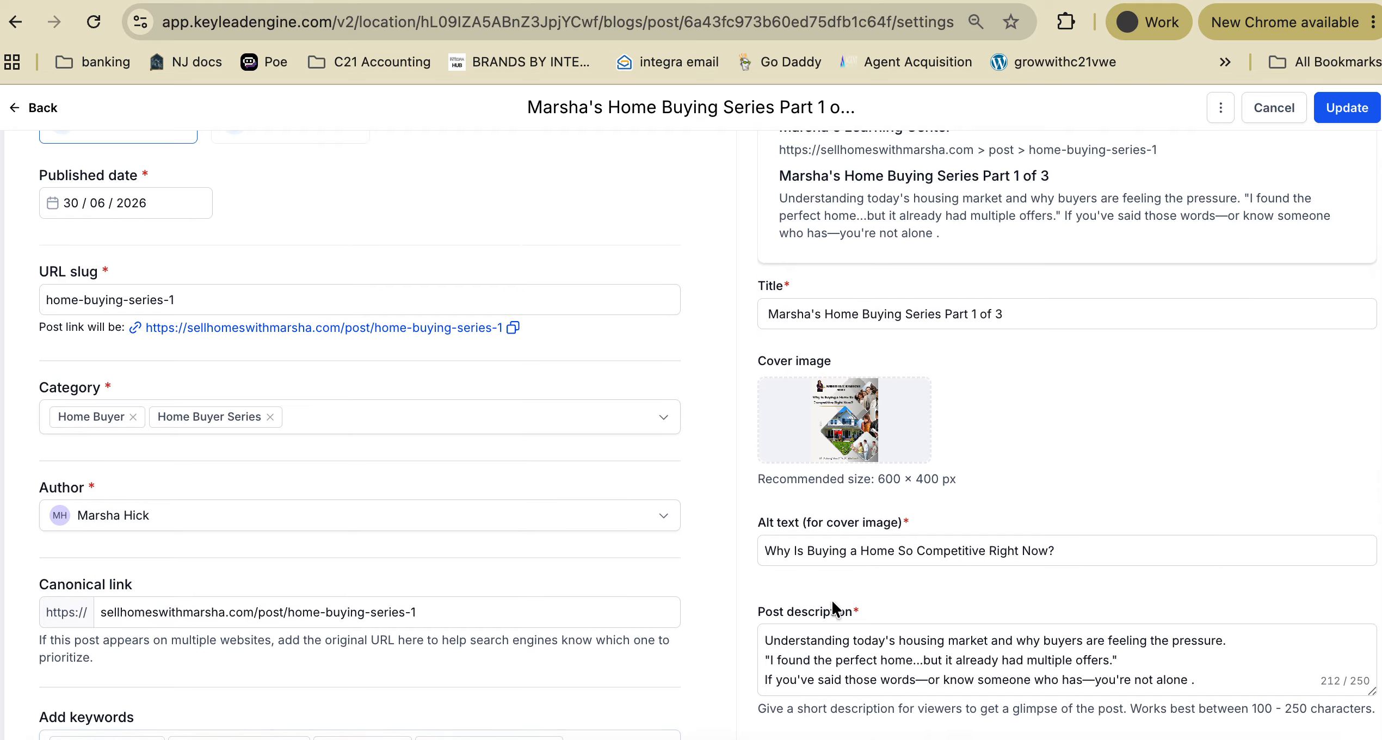
scroll(913, 325, up, 1)
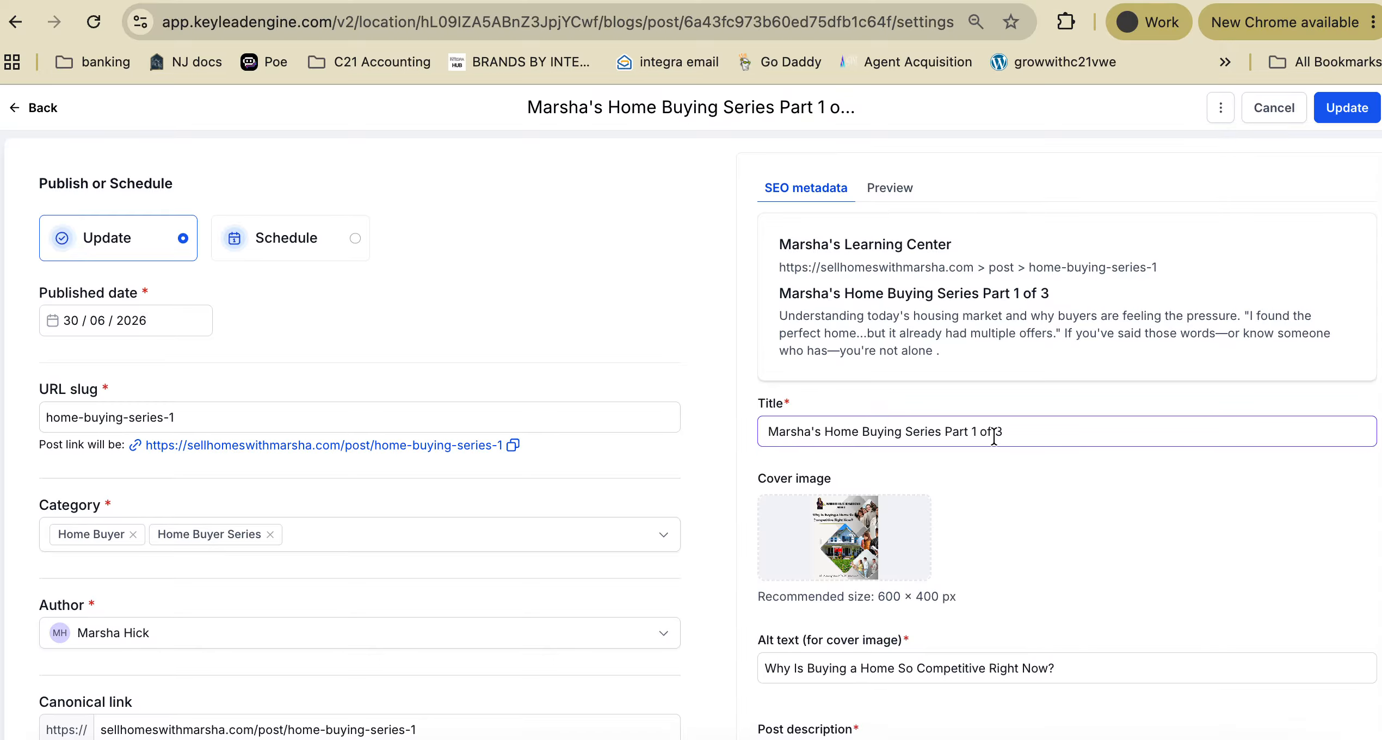
scroll(1008, 522, down, 1)
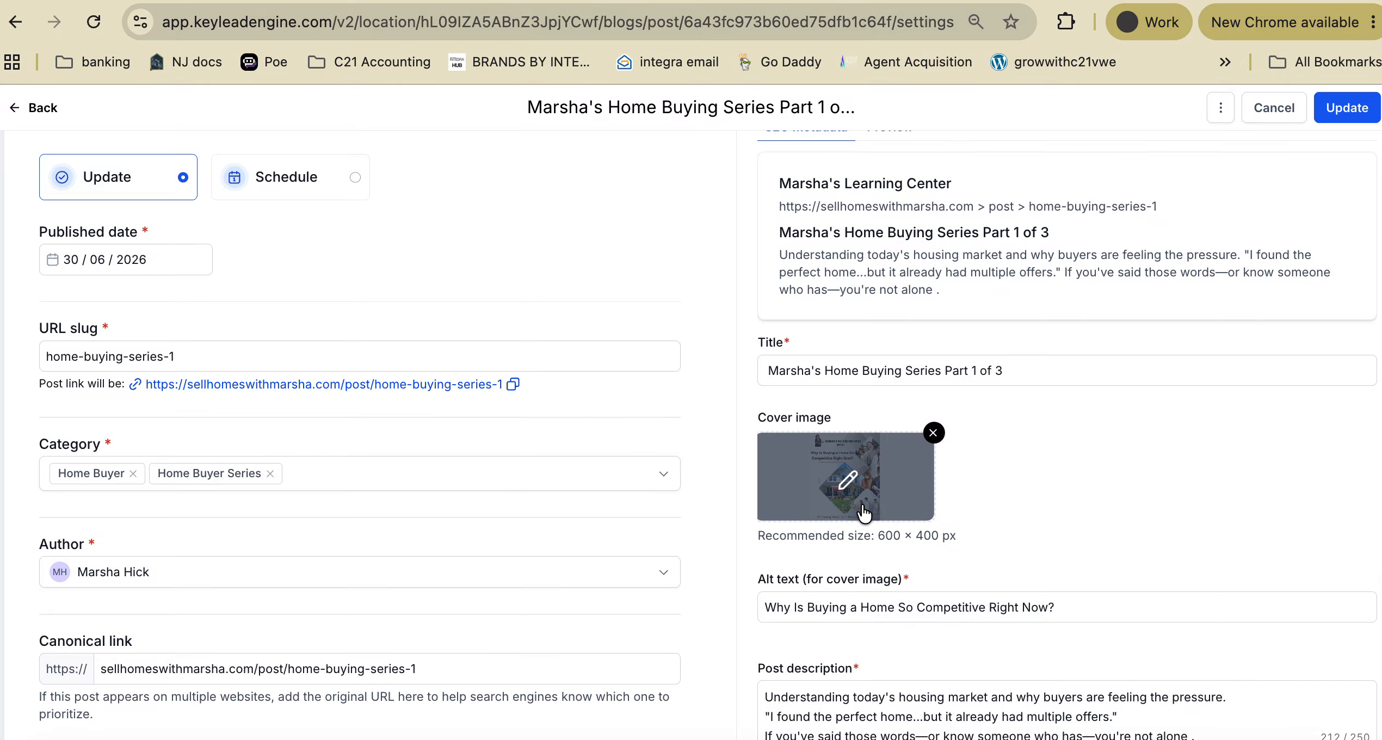
scroll(999, 502, down, 1)
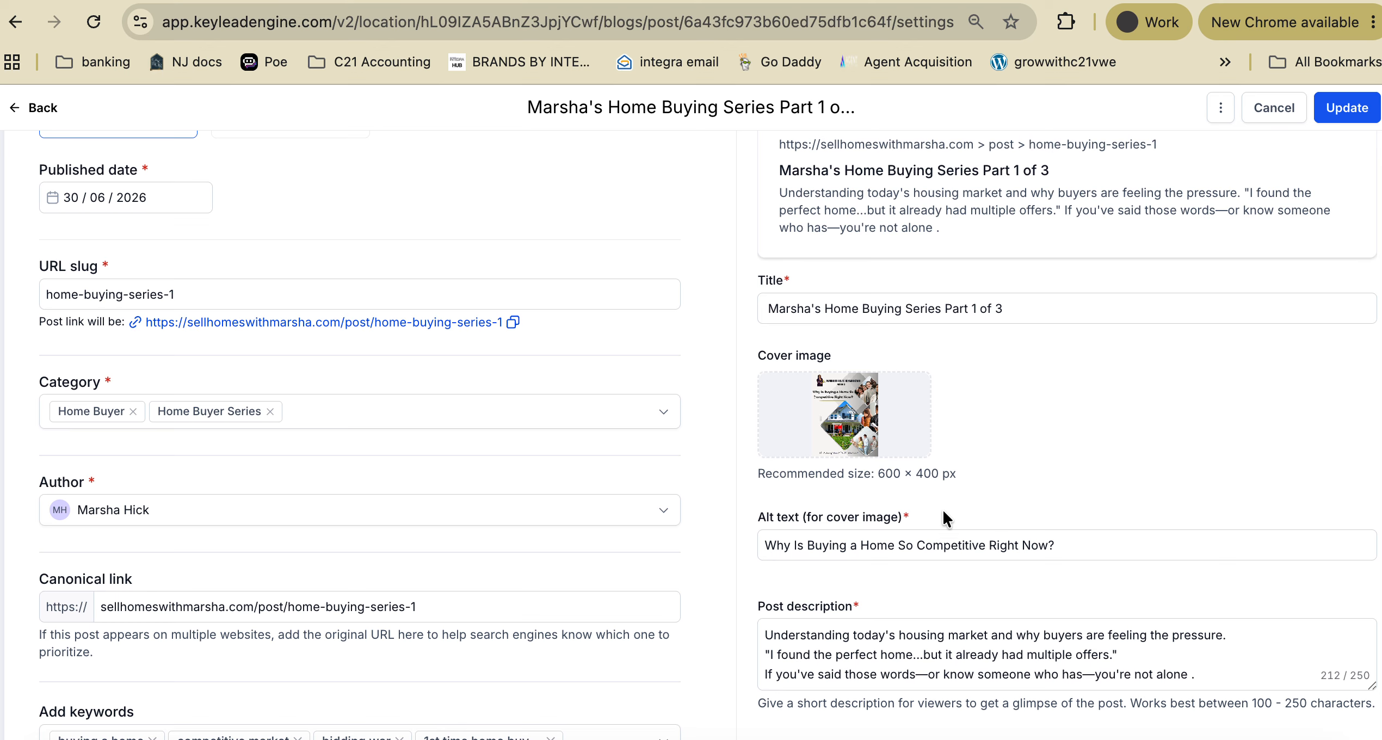
scroll(942, 510, down, 1)
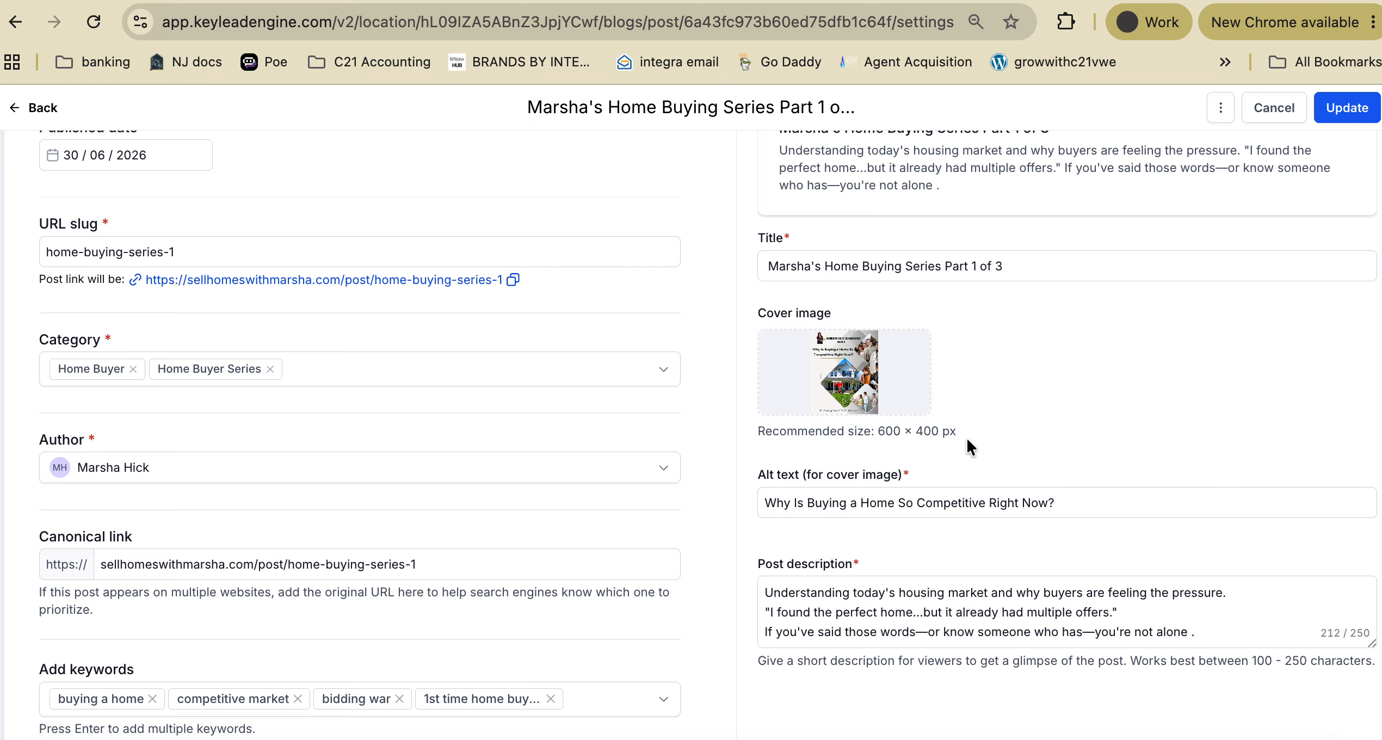
scroll(976, 545, down, 1)
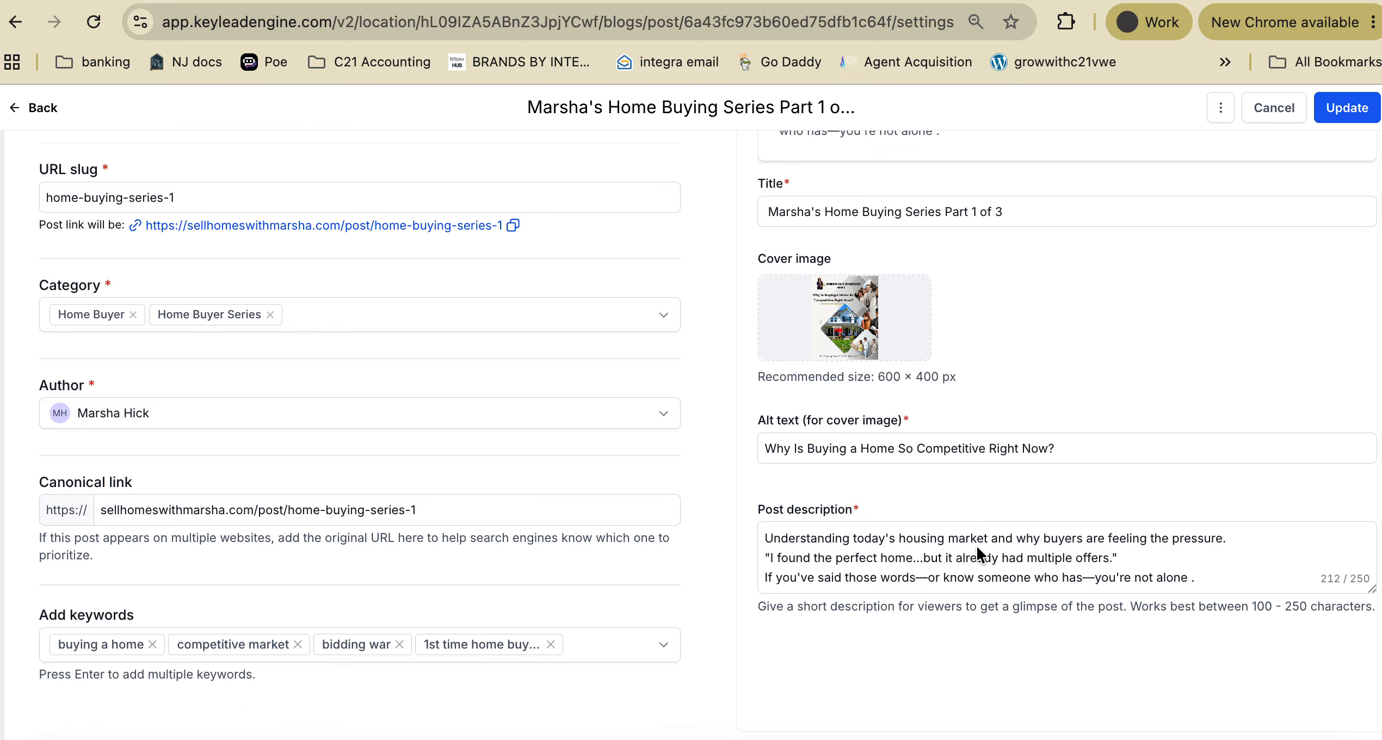
click(976, 545)
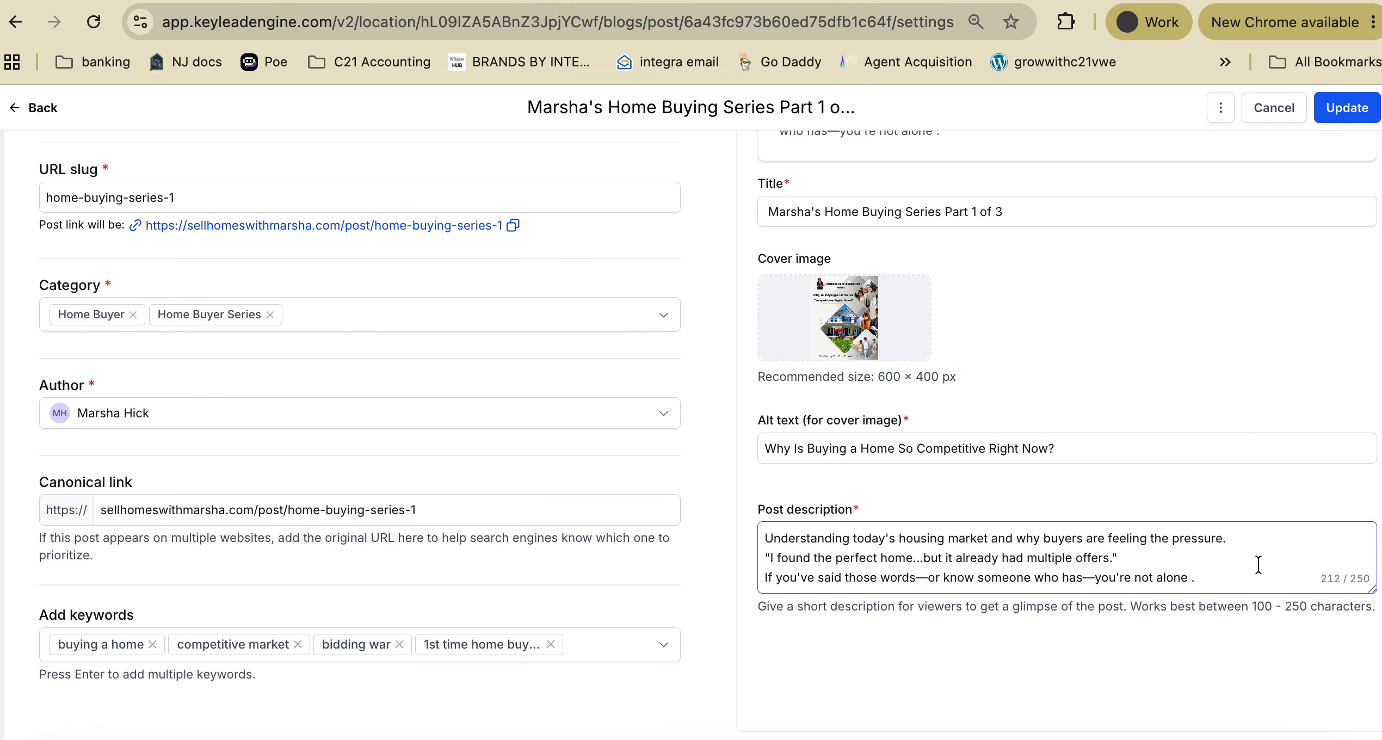
scroll(1247, 577, up, 1)
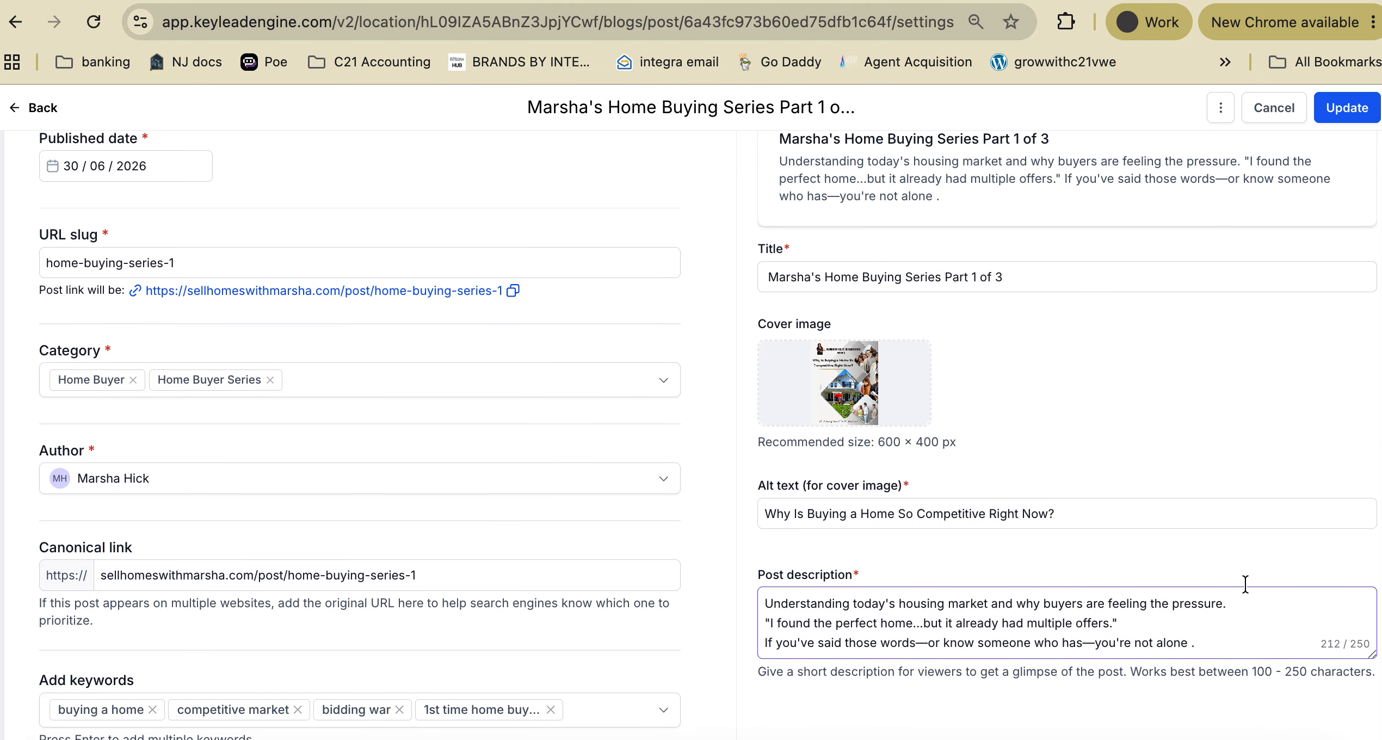
scroll(1245, 584, up, 3)
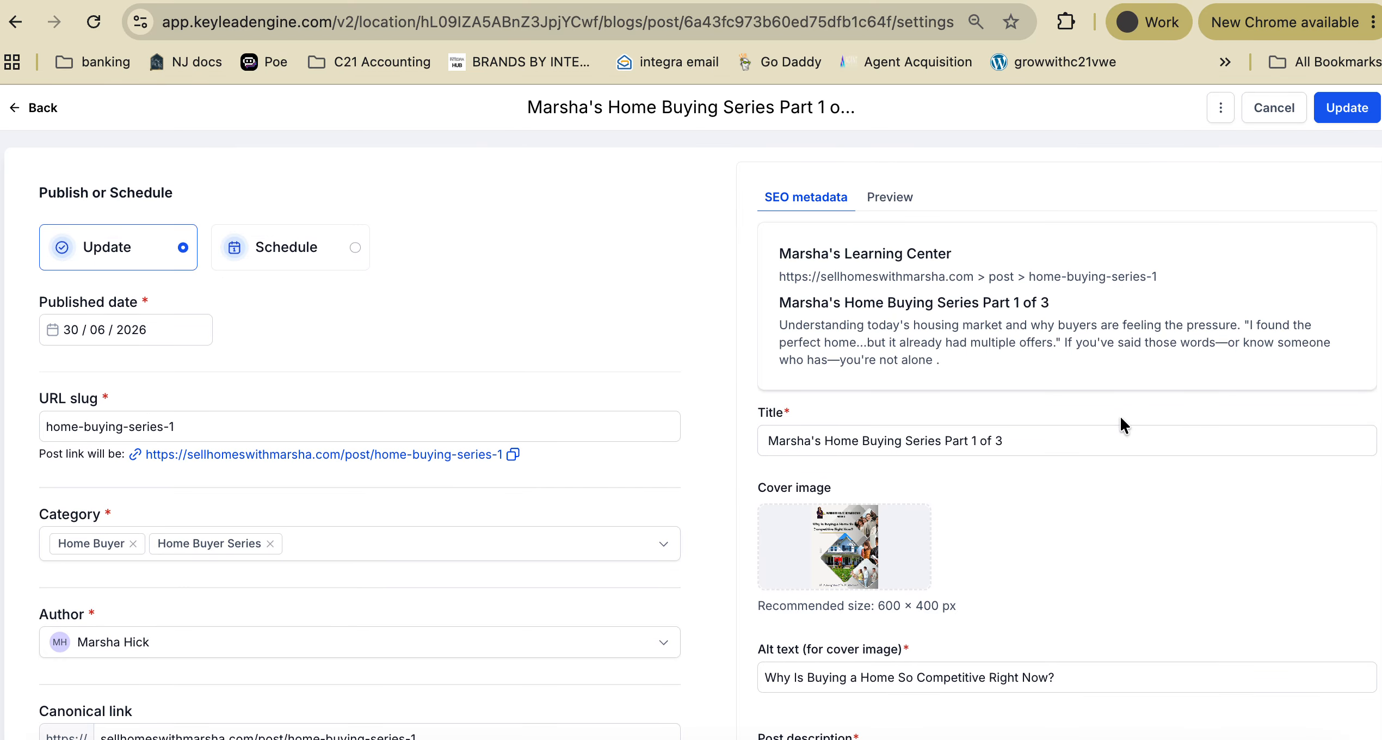
Step: Update the published post with its current settings and return to the blog posts list
click(1344, 111)
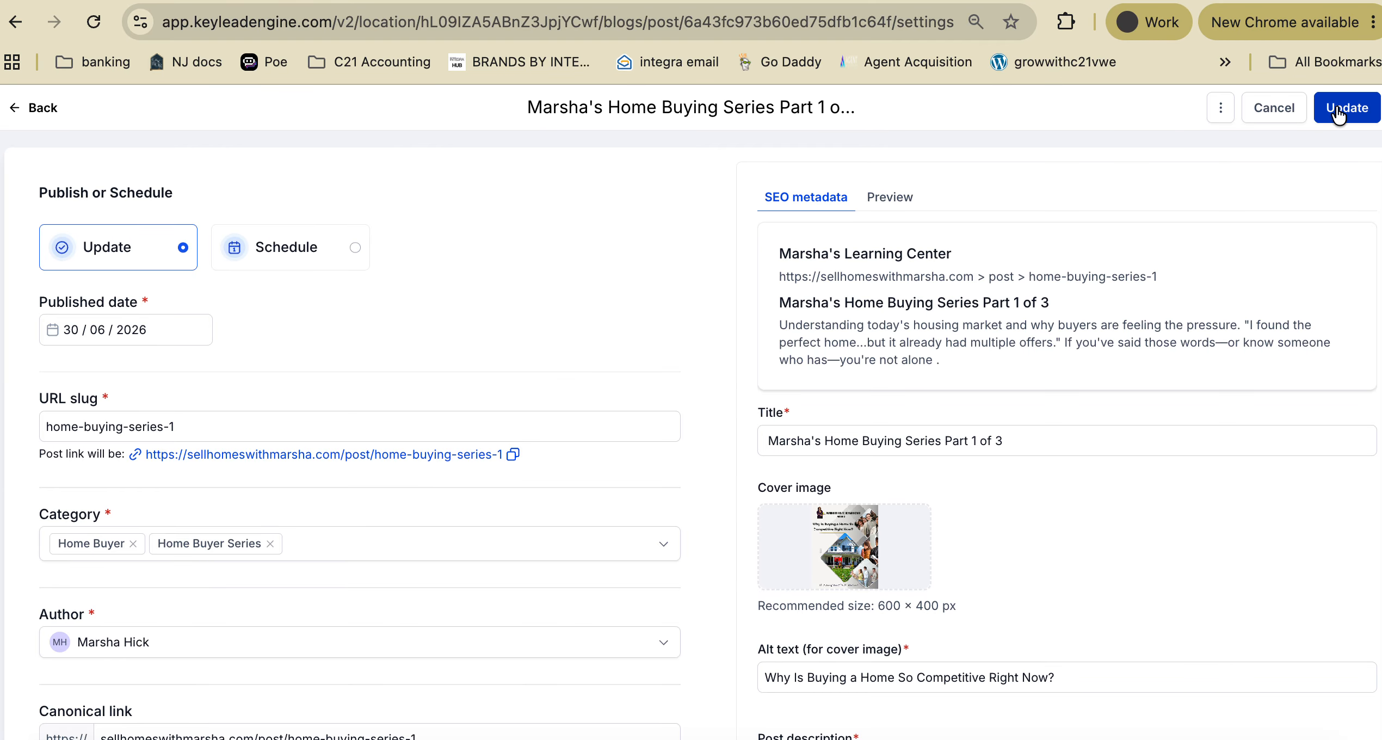
click(32, 109)
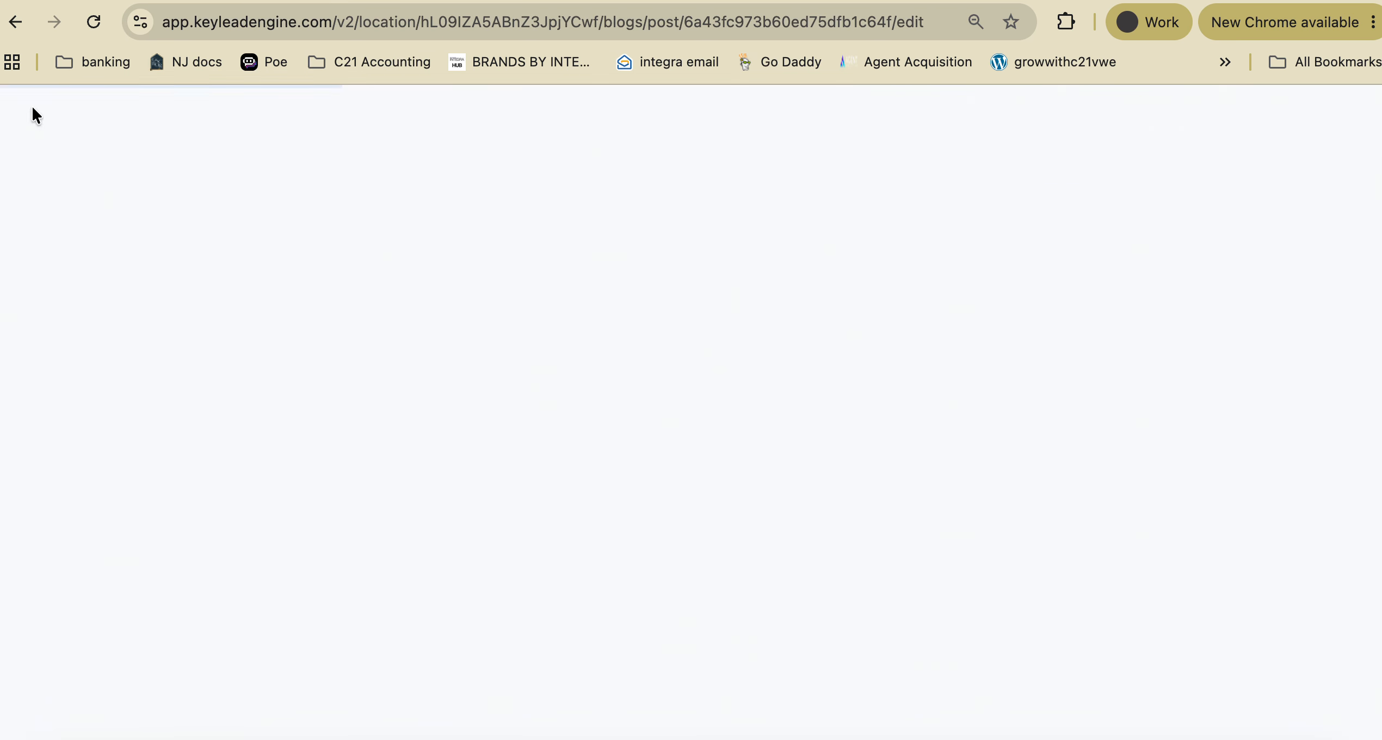
click(53, 112)
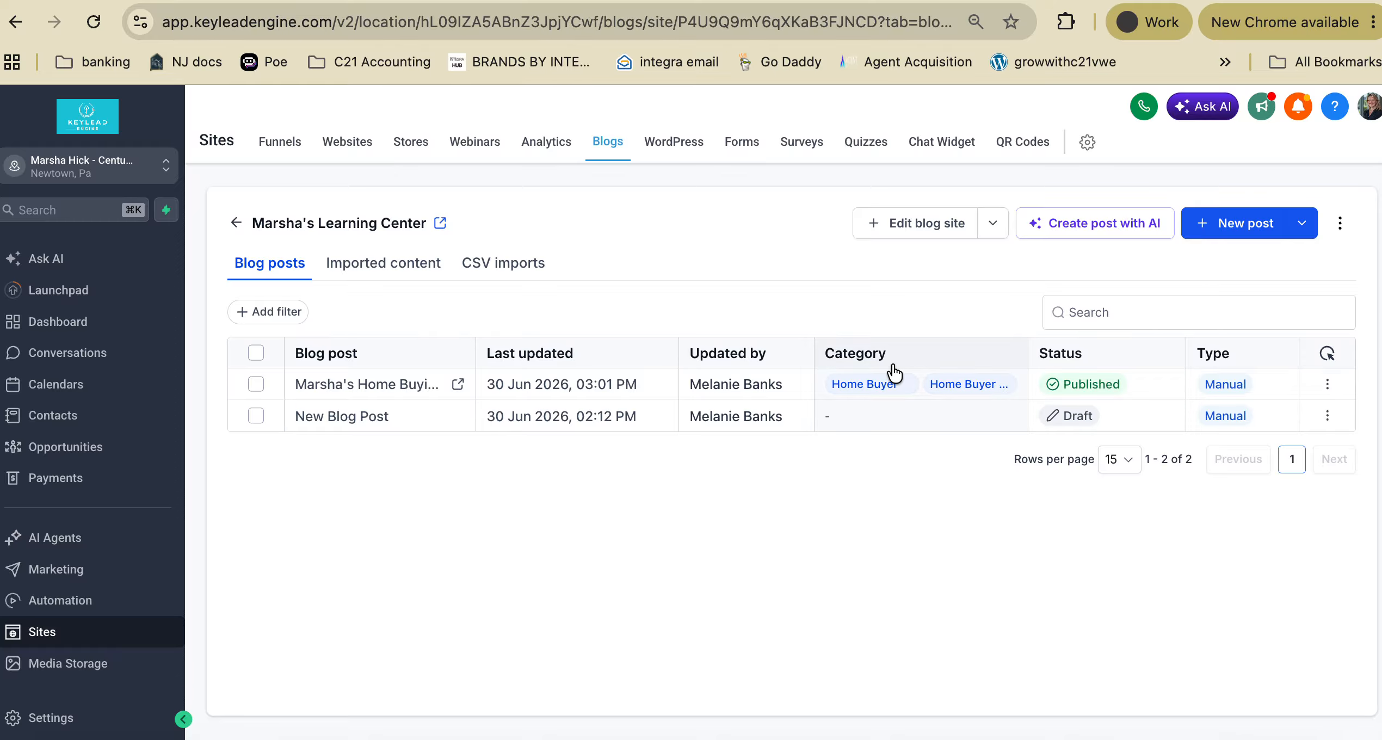
Step: Open the published home buying series post on the live site, read it through to the end, and return to the blog posts list
click(1328, 385)
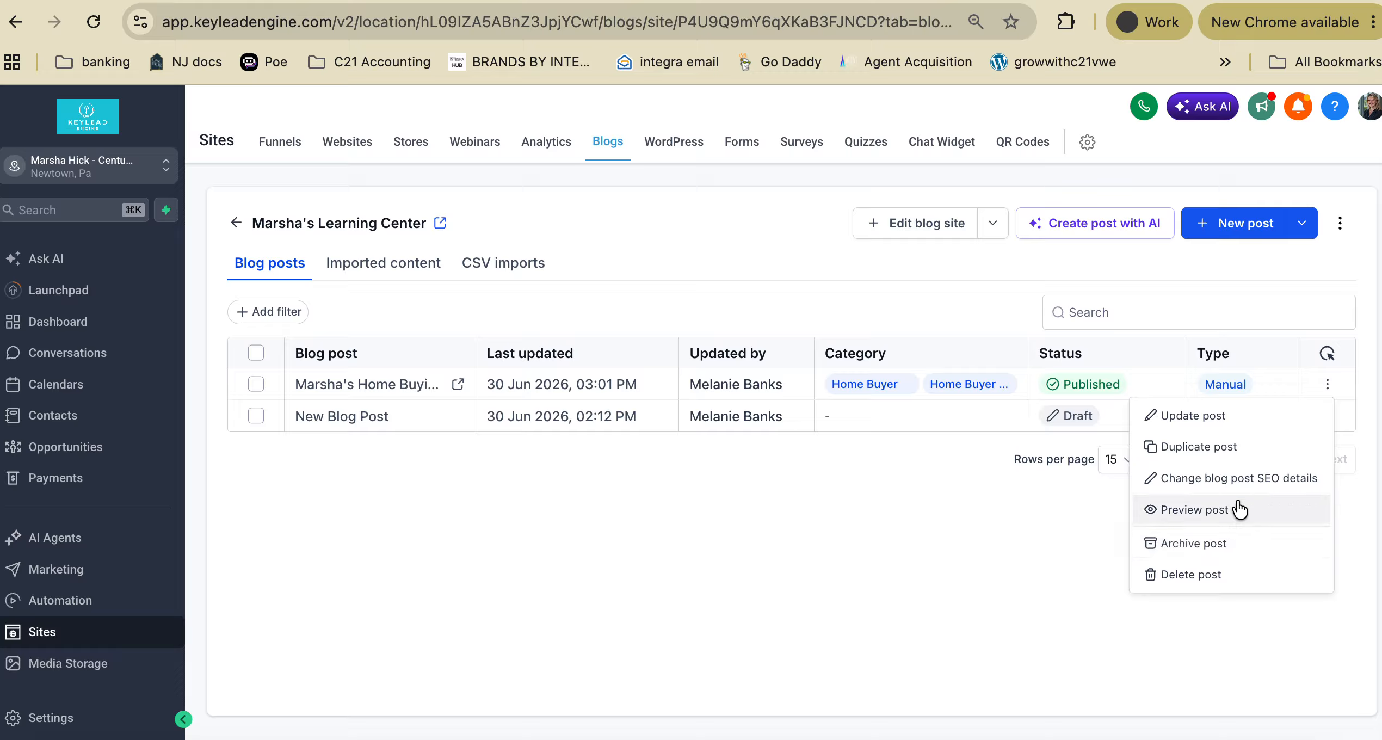
click(832, 280)
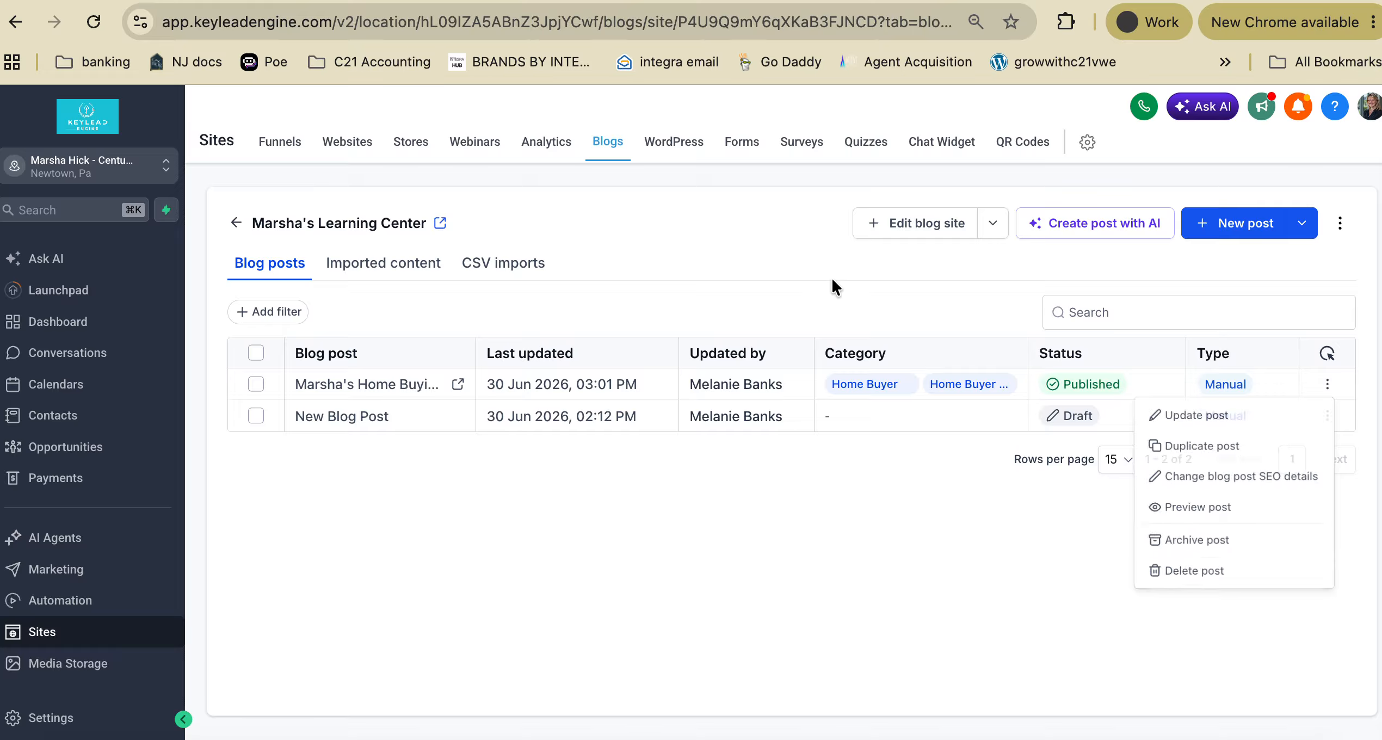
click(457, 385)
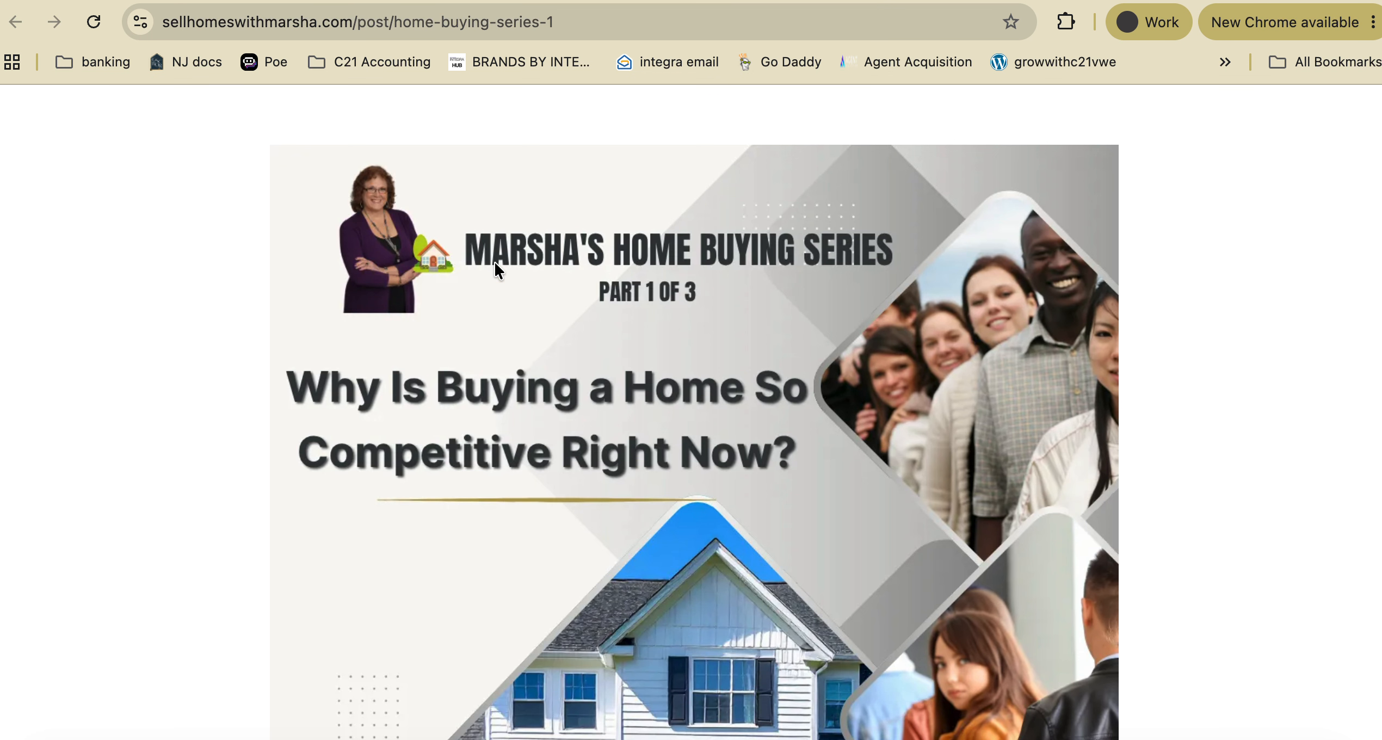
scroll(781, 312, down, 5)
scroll(781, 312, down, 8)
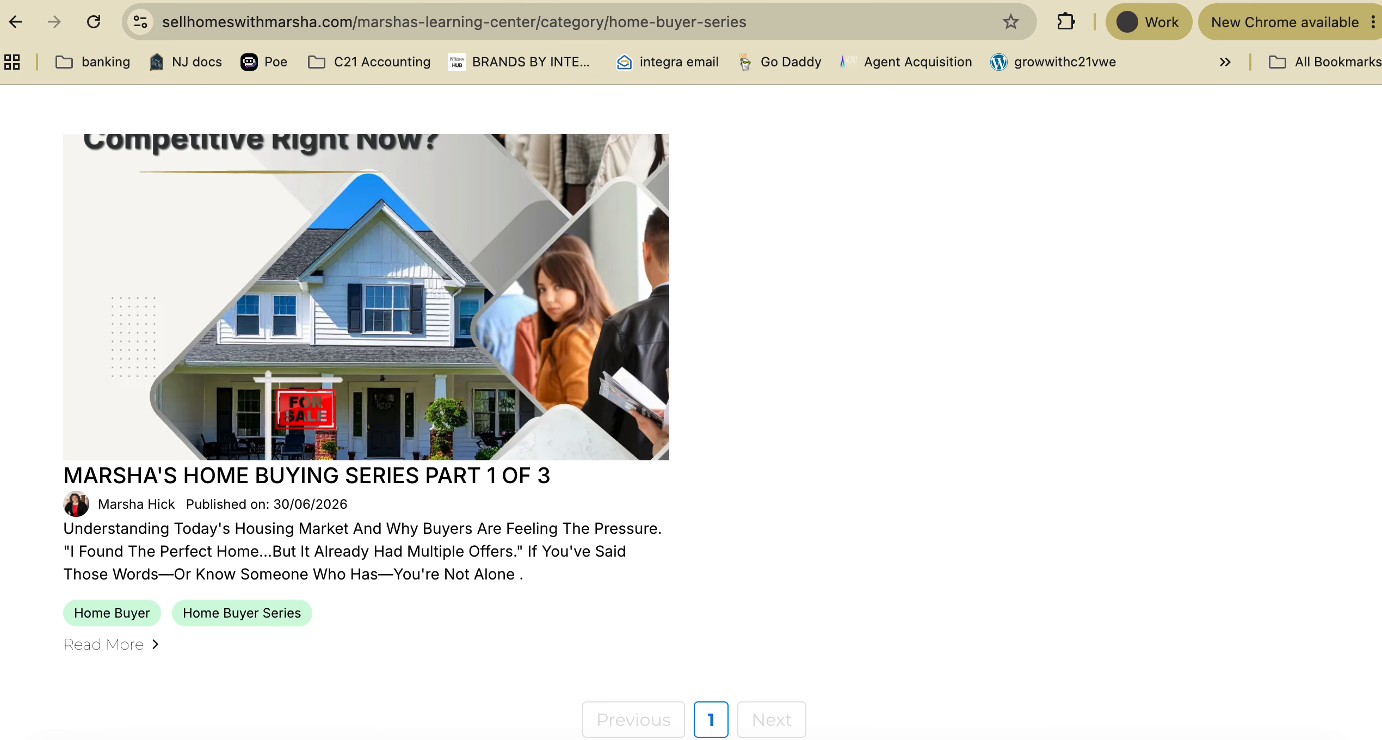
click(502, 1)
scroll(524, 533, down, 5)
scroll(524, 539, down, 20)
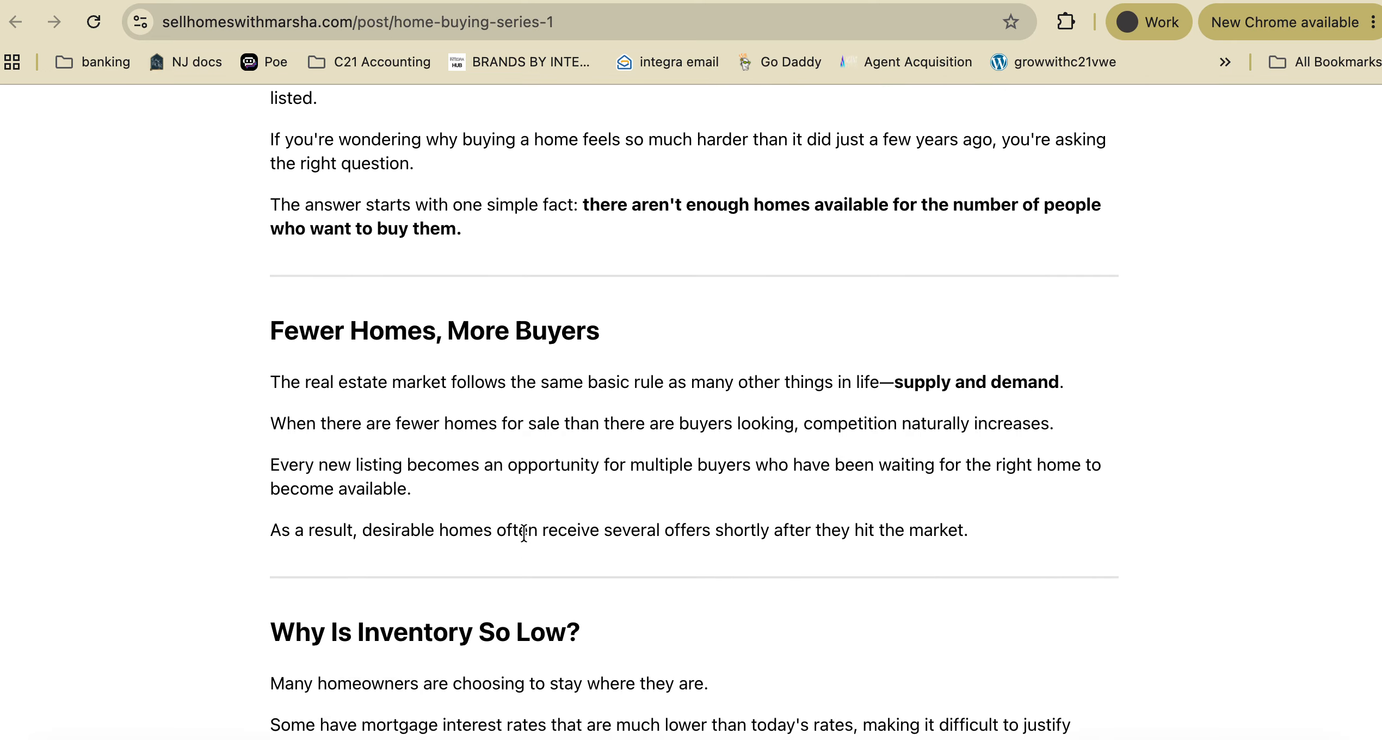
scroll(524, 533, down, 20)
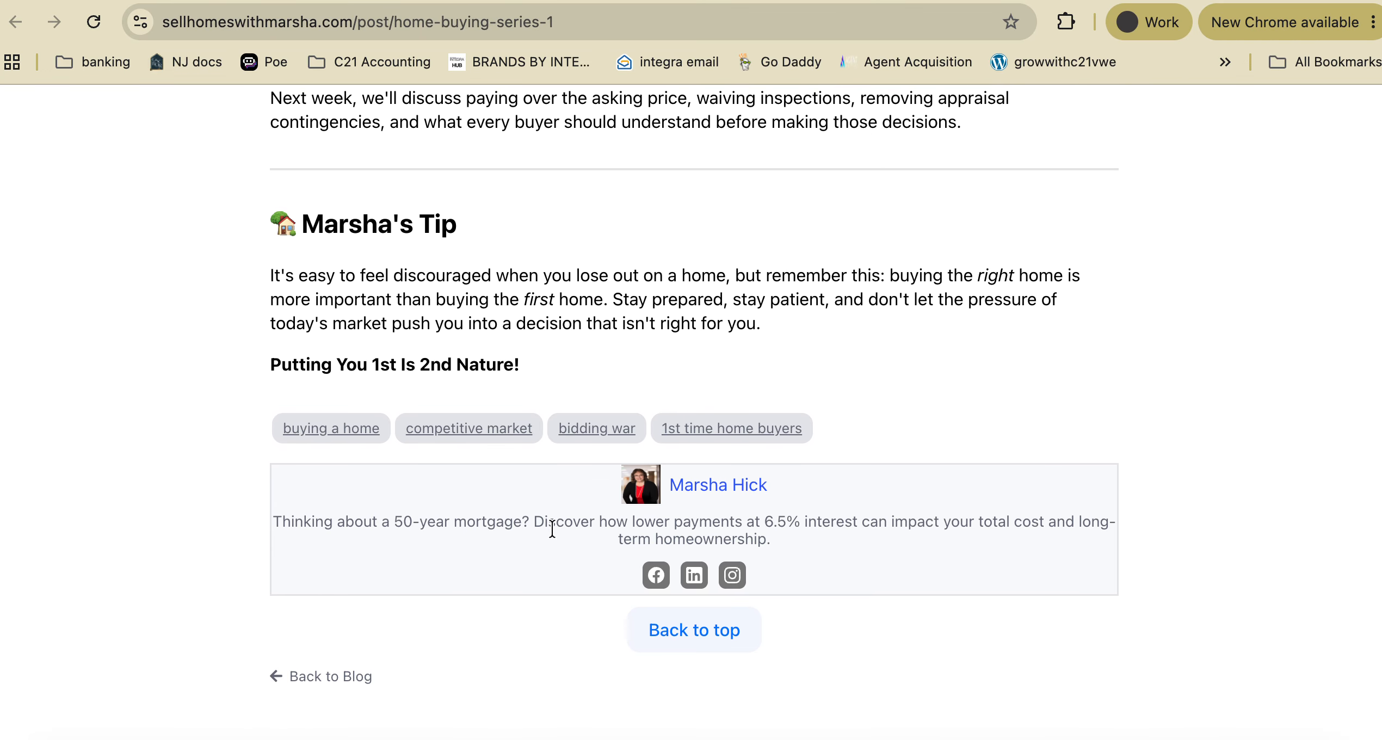
scroll(848, 620, up, 20)
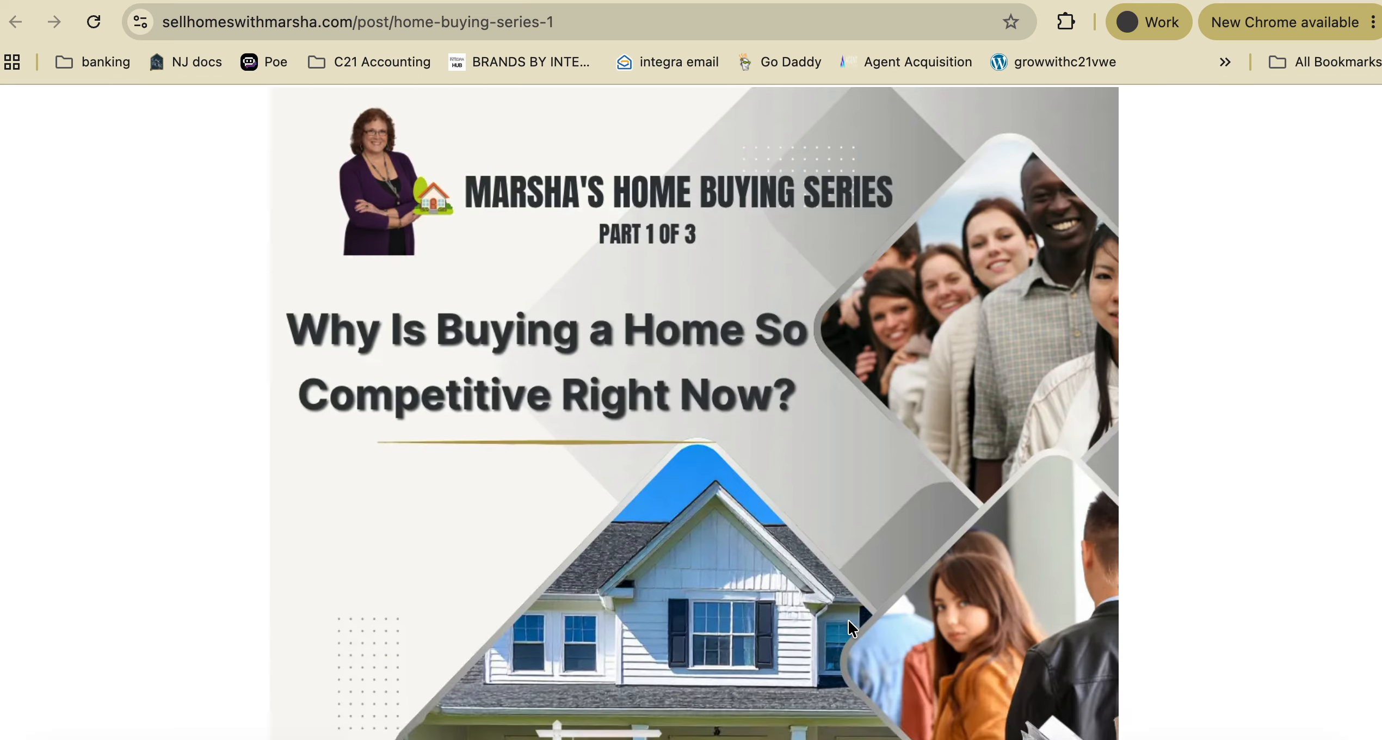
click(370, 1)
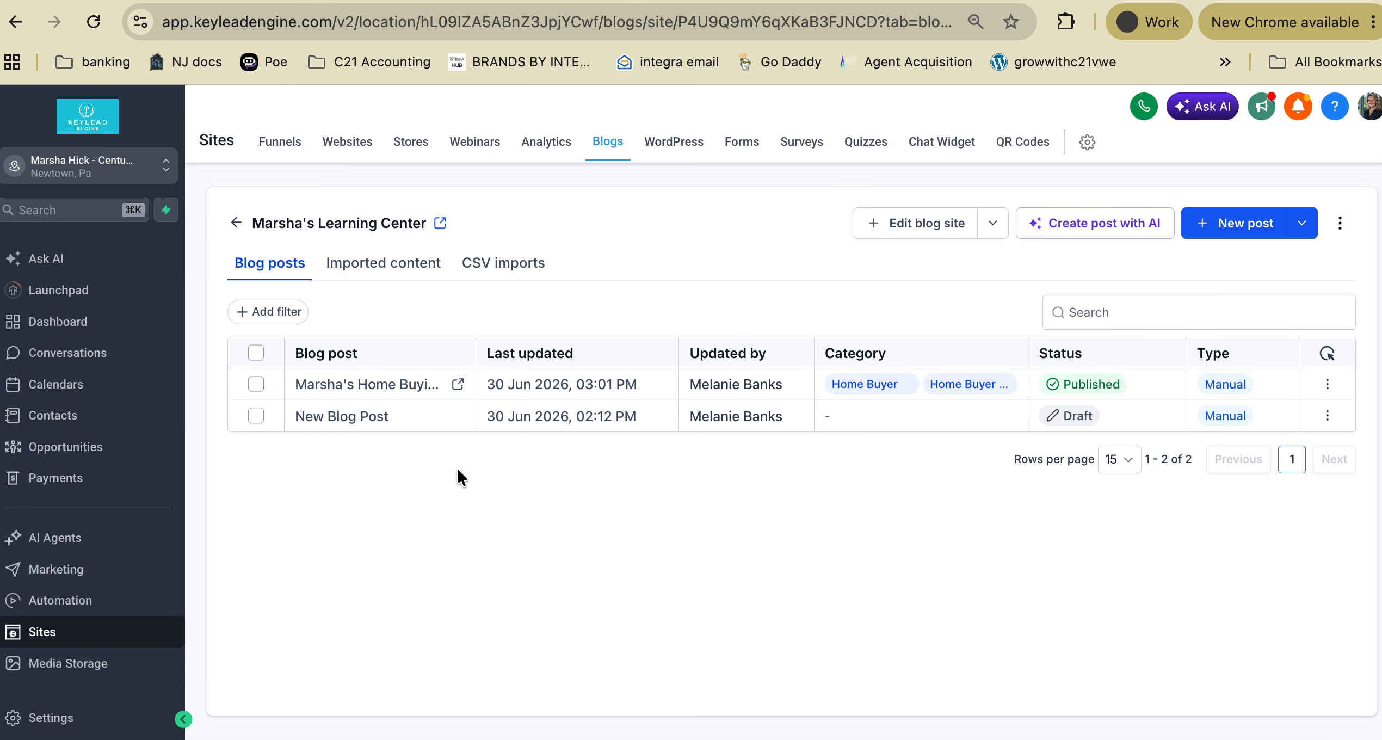
Step: Start a new social post from scratch in the marketing Social Planner
click(76, 578)
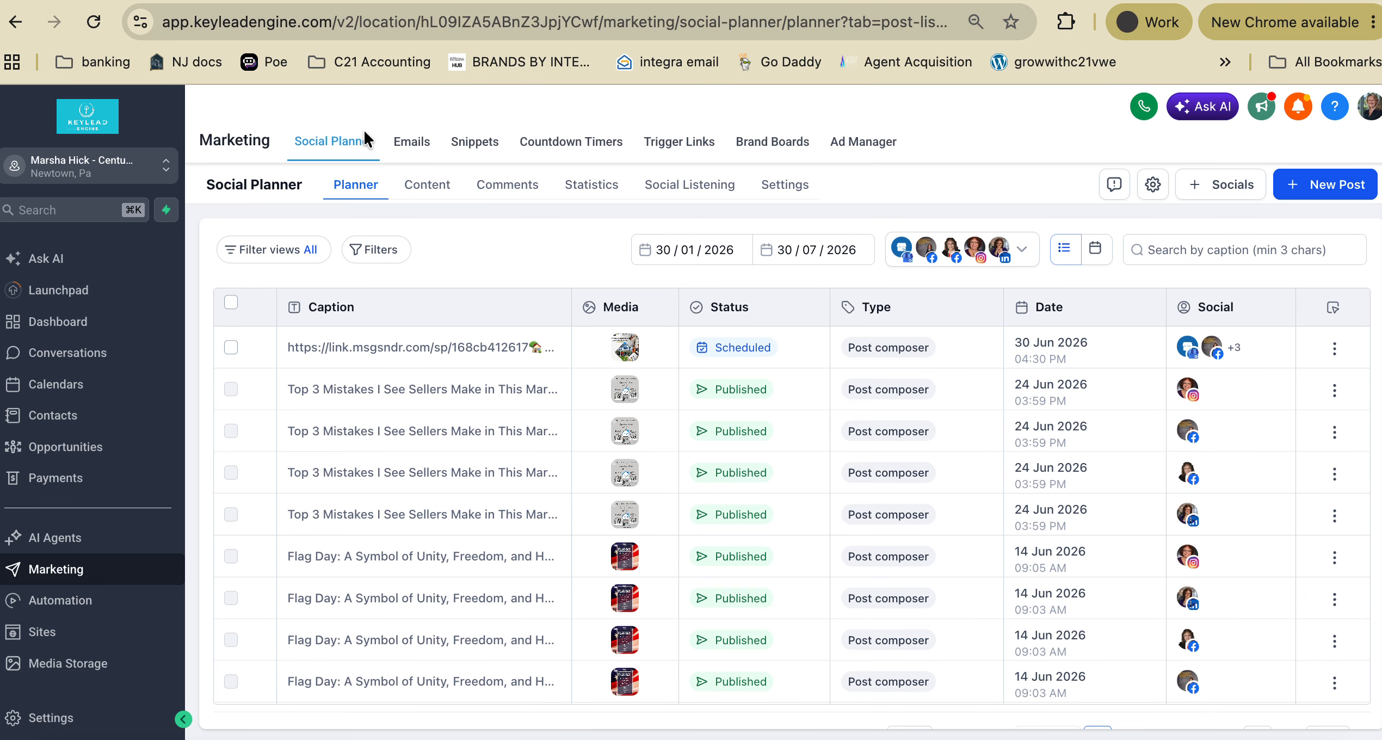
click(1304, 185)
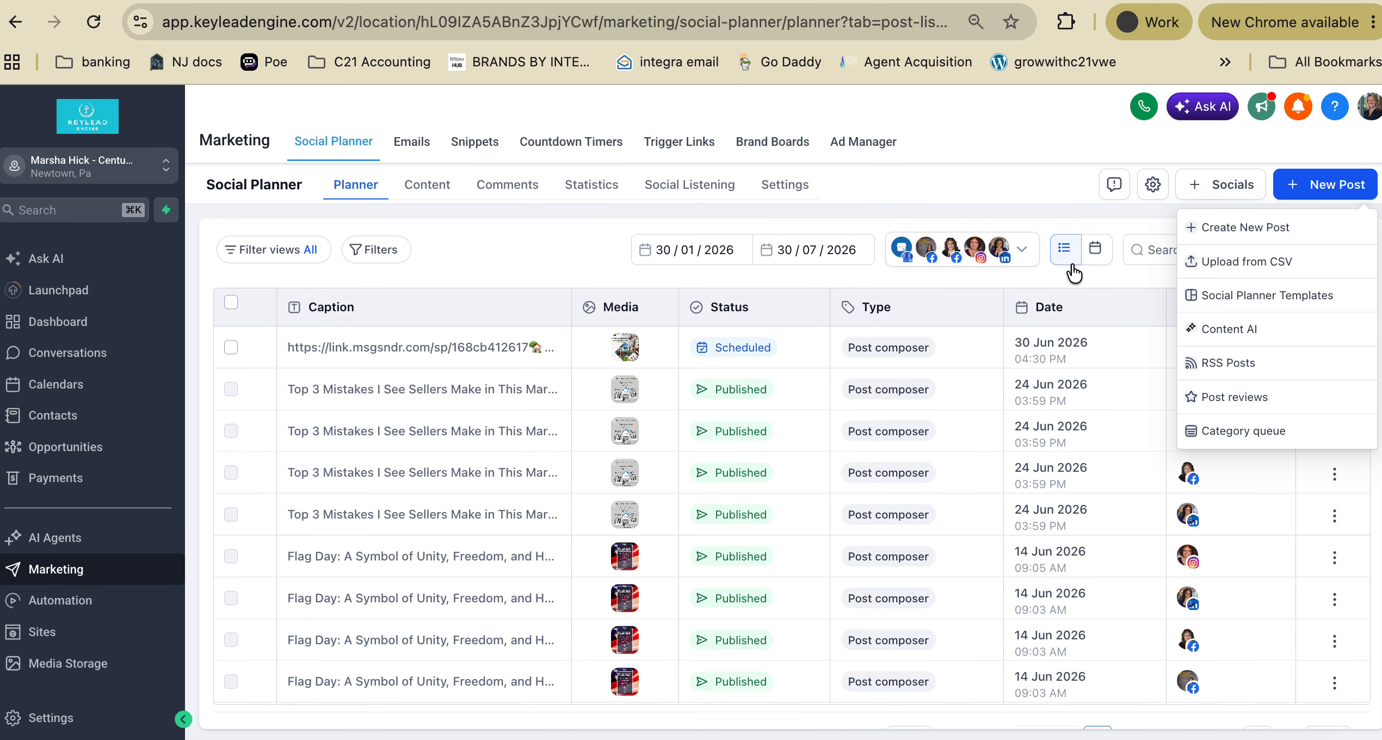
click(1260, 231)
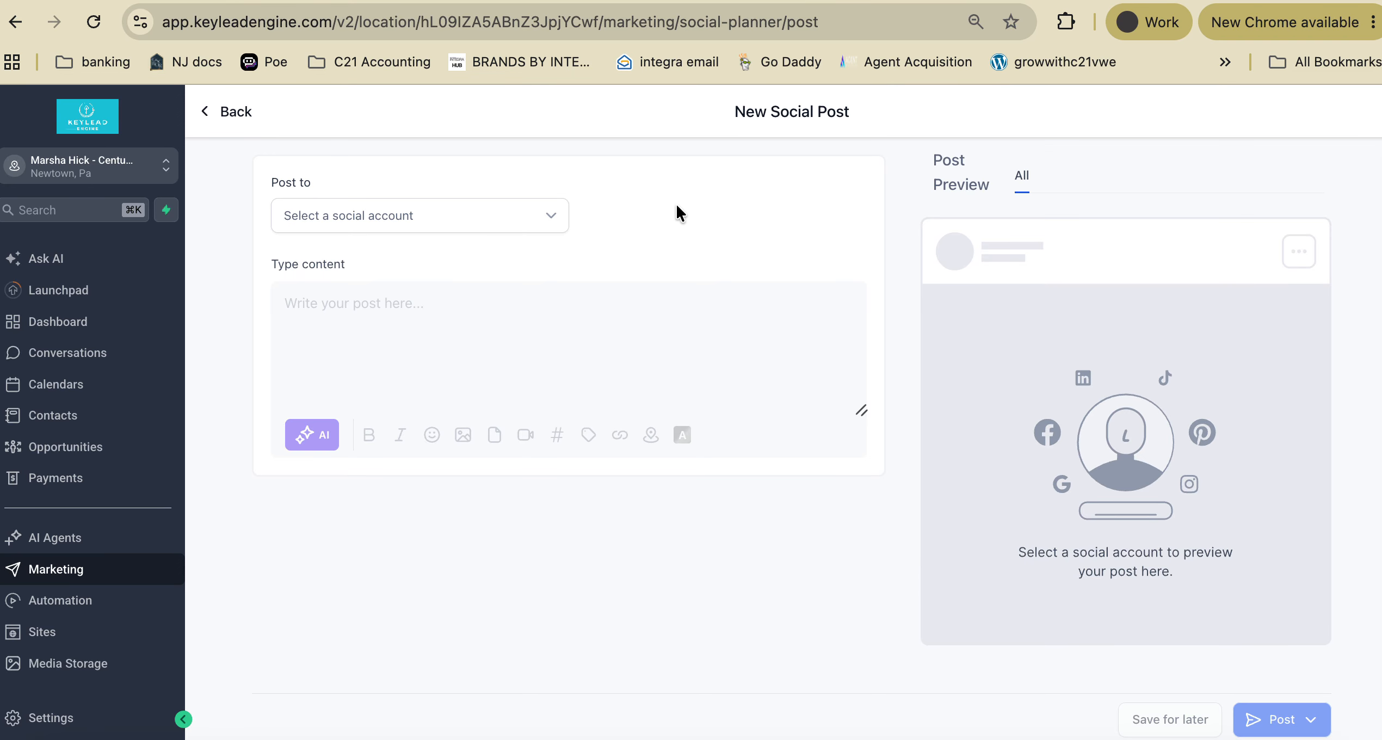
Step: Choose the Google Business Profile, the Century 21 Integra Facebook page and the LinkedIn account as the post's destinations
click(551, 216)
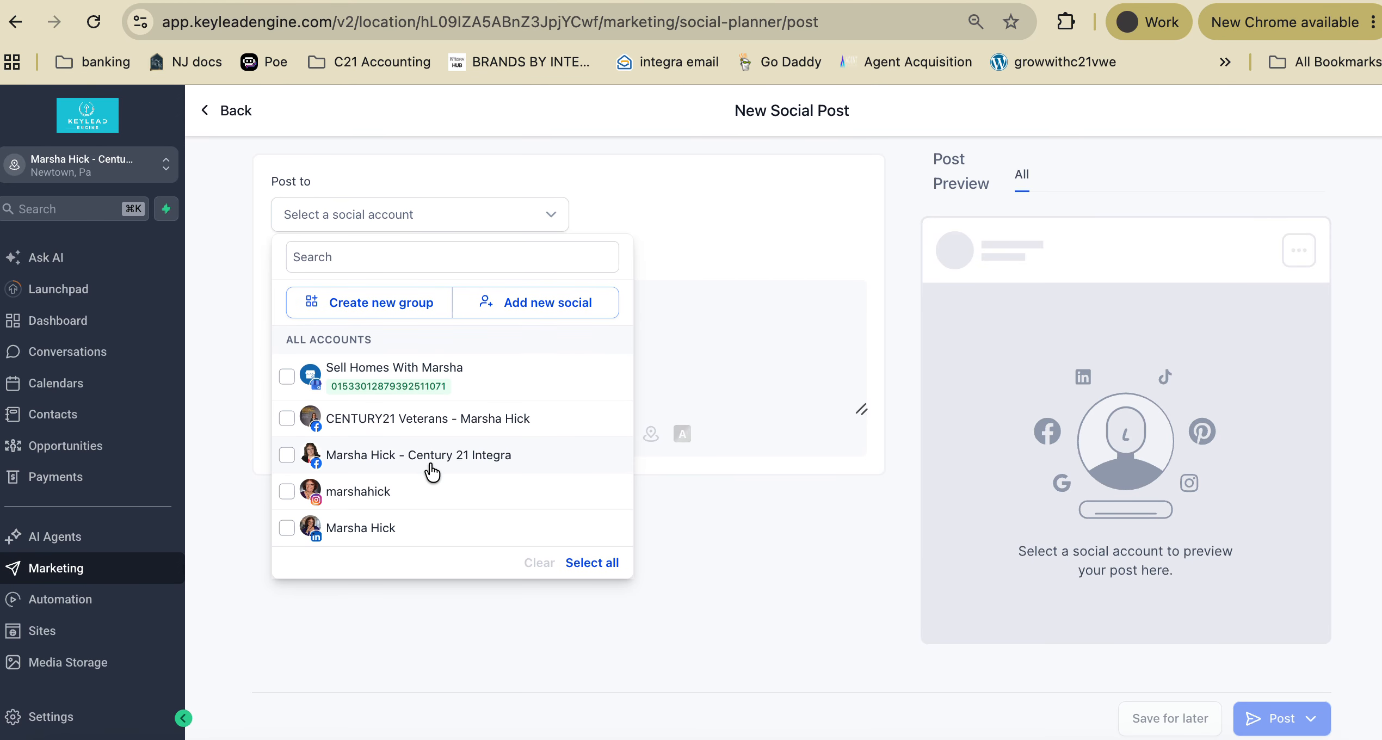
click(287, 377)
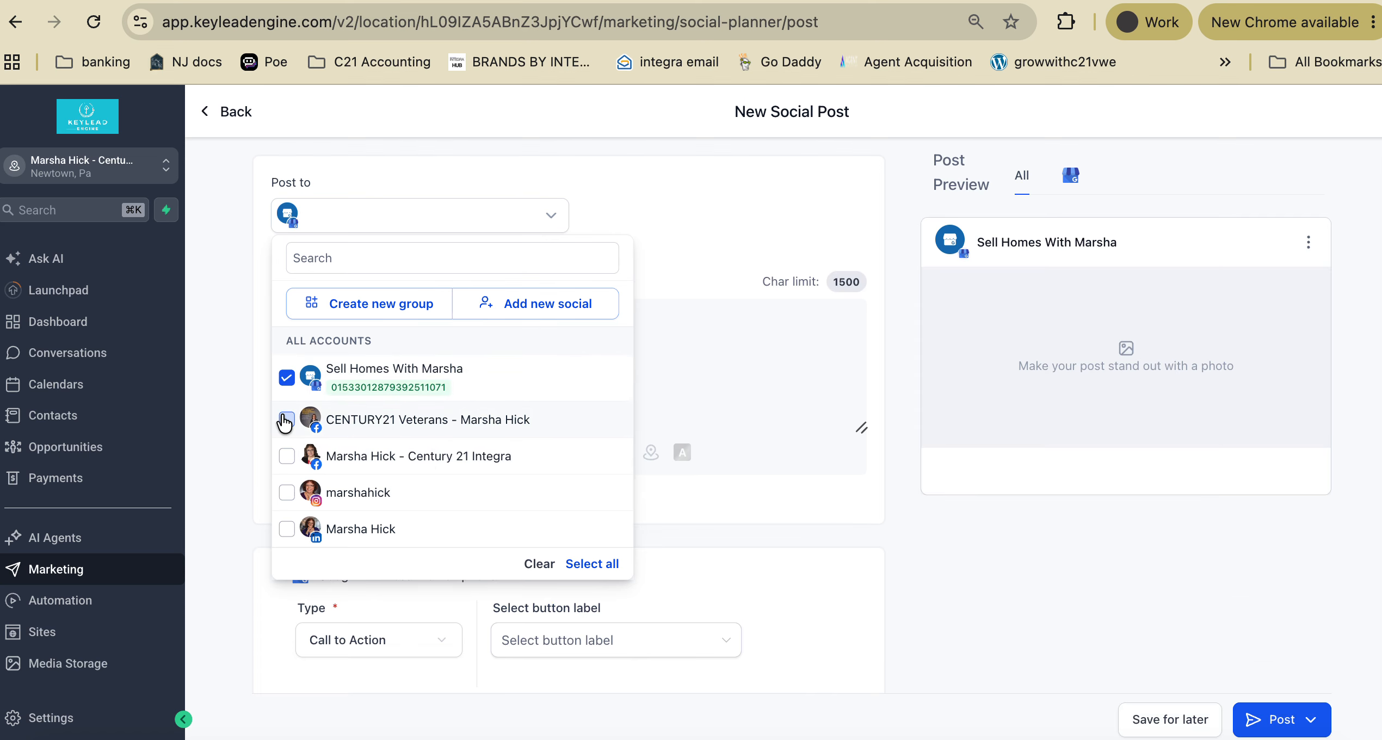
click(286, 419)
click(287, 456)
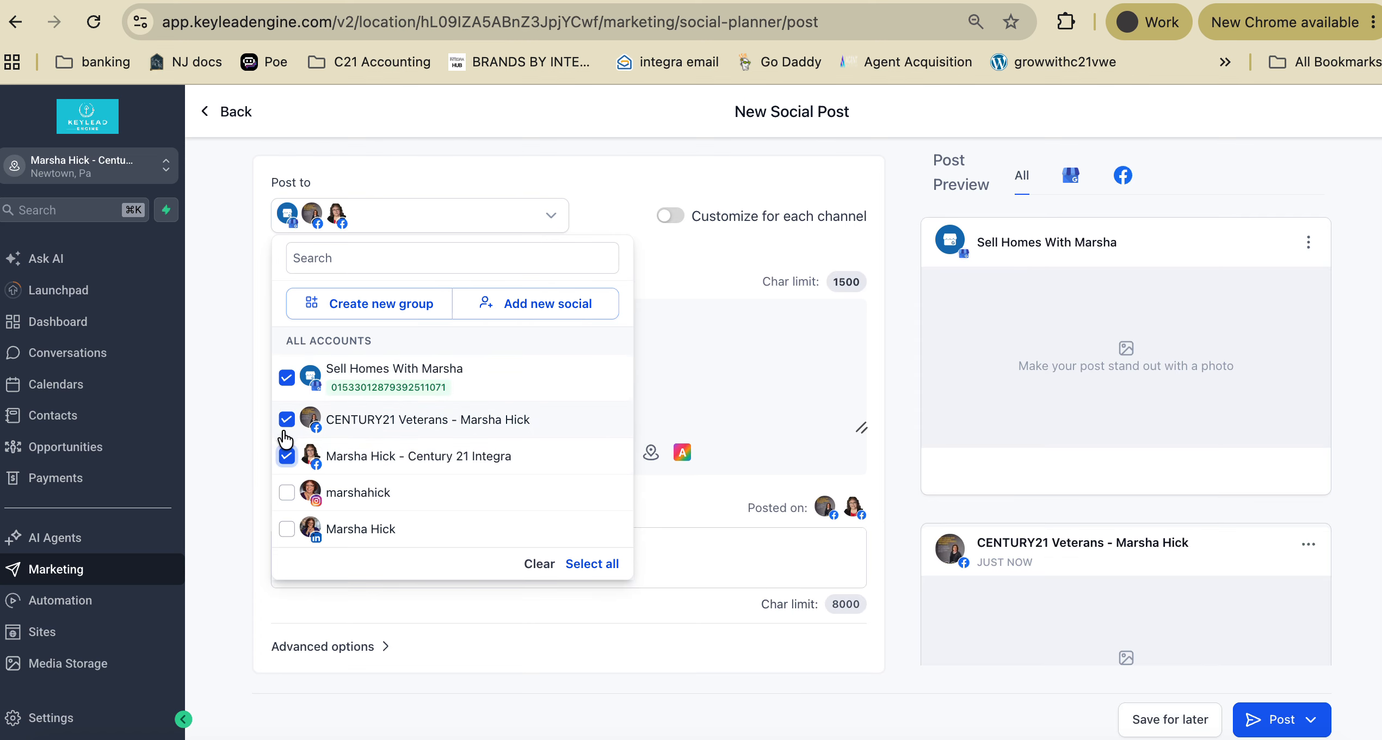
click(286, 424)
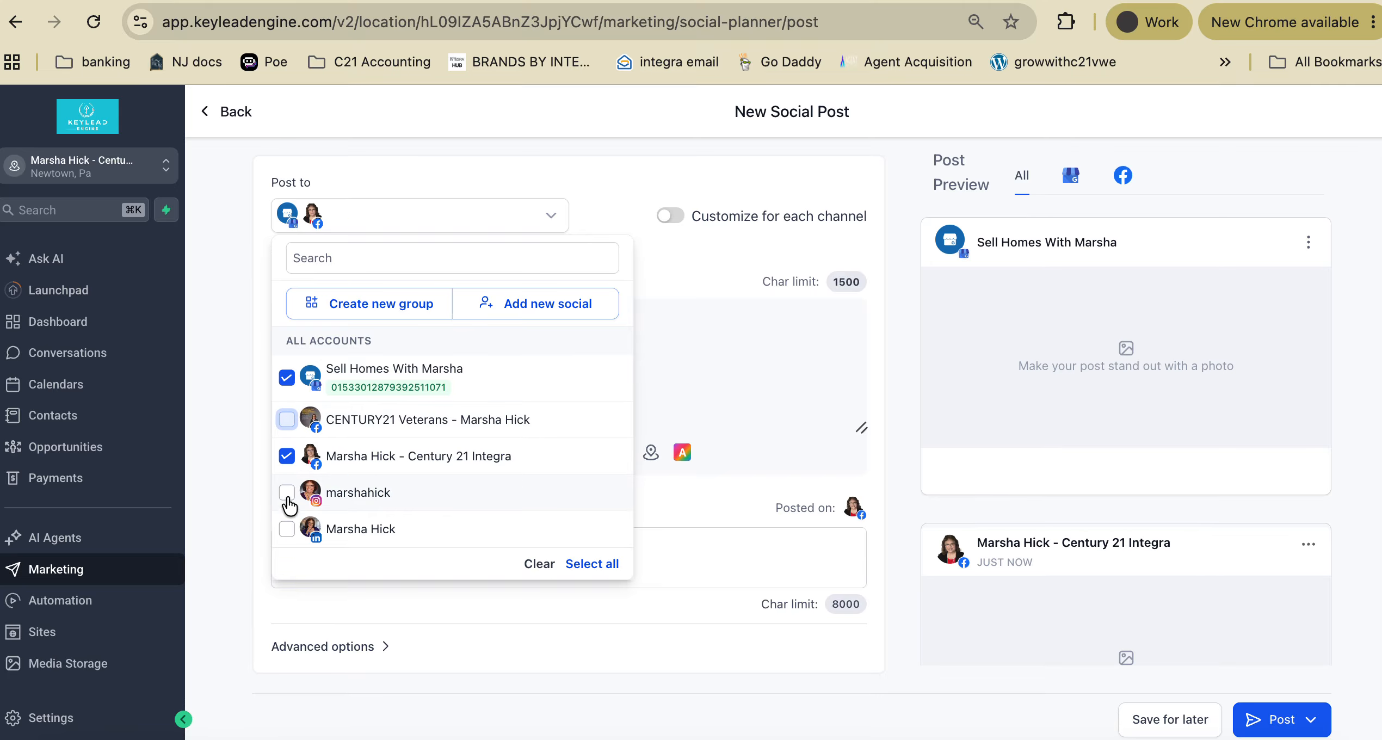
click(285, 529)
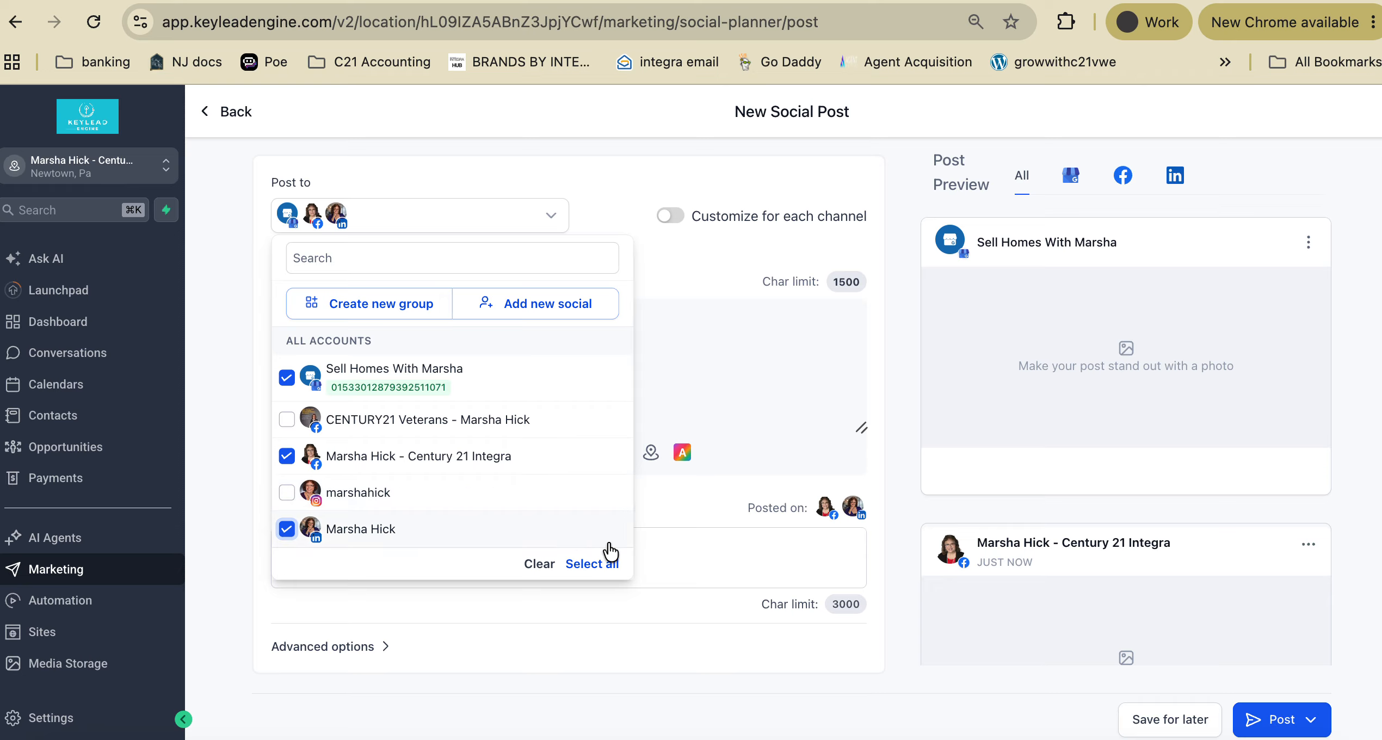
click(730, 364)
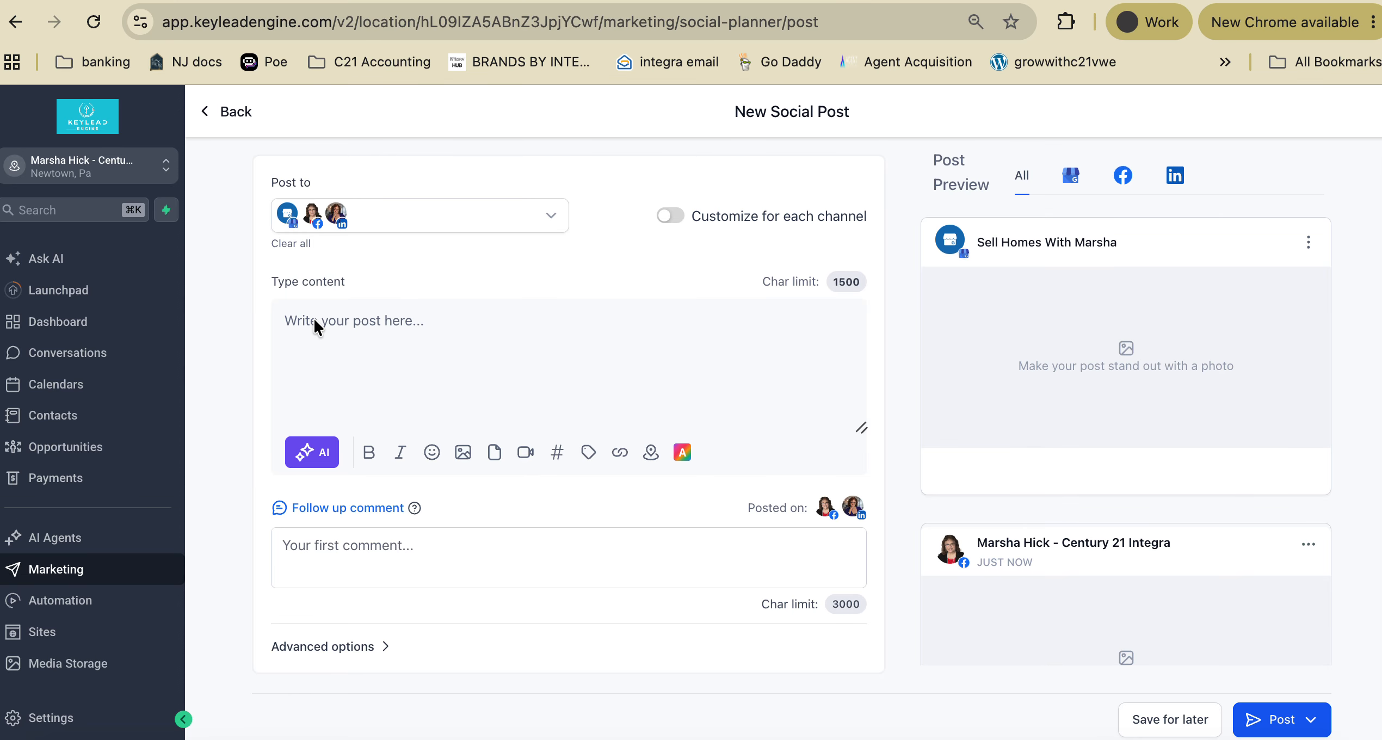
Step: Paste the live home-buying-series-1 blog post link as the post content and insert an empty line above it
text(https://sellhomeswithmarsha.com/post/home-buying-series-1)
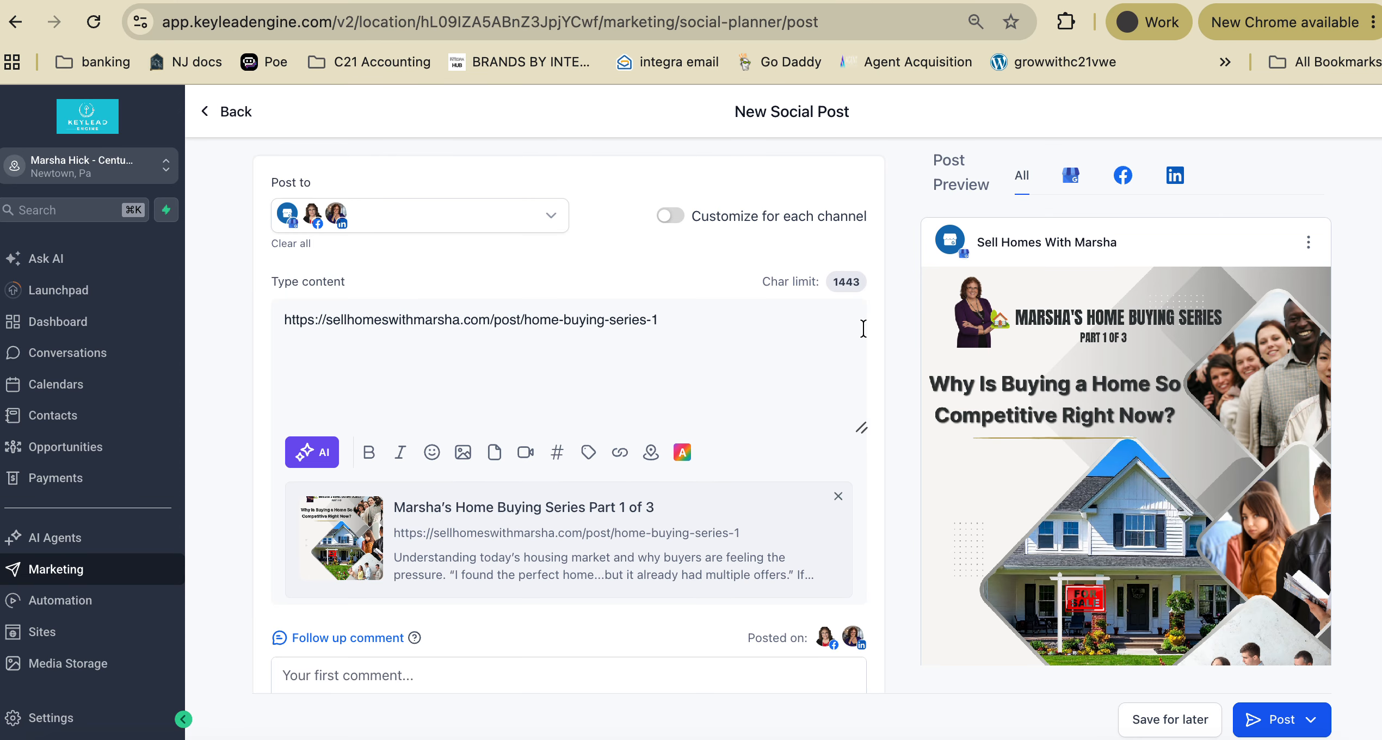
click(286, 319)
key(Return)
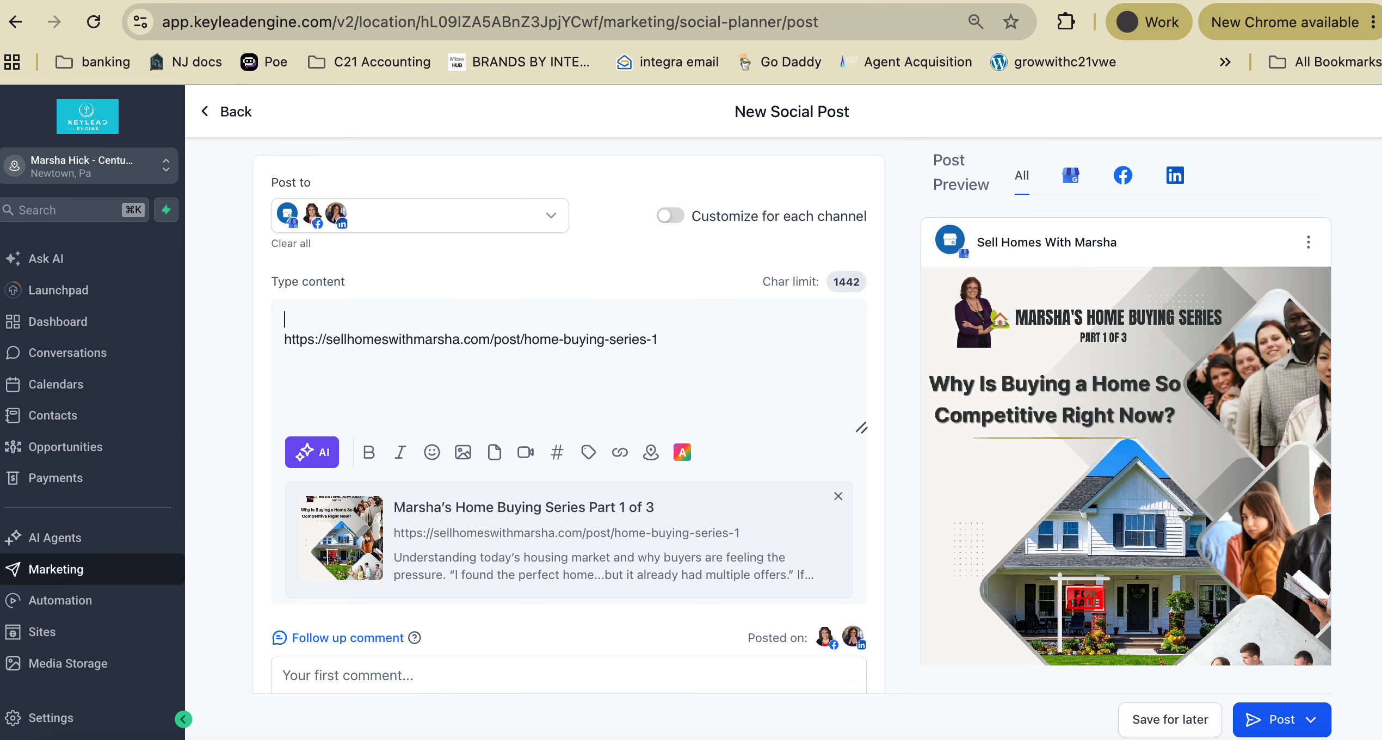
Step: Turn on separate content customization for each channel and look over the Google Business Profile version
click(672, 217)
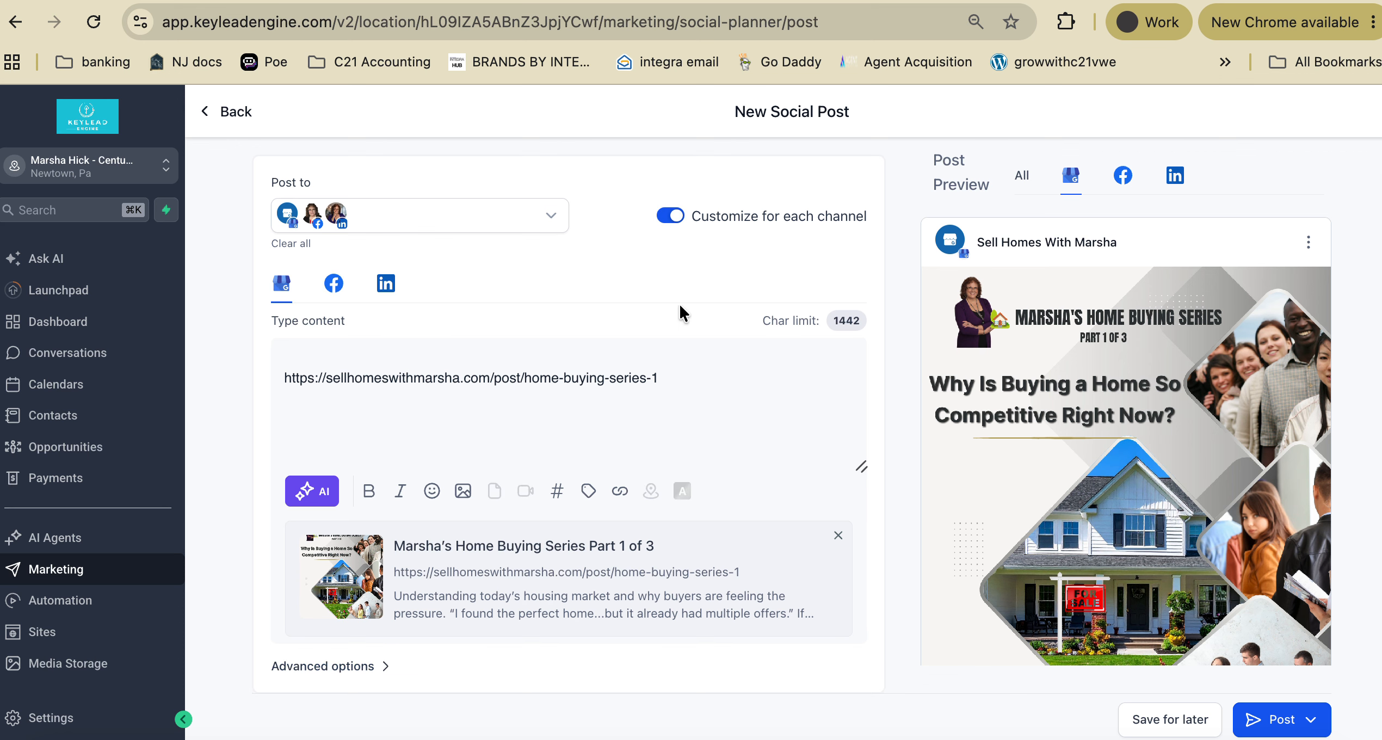
scroll(679, 304, down, 3)
scroll(627, 489, up, 3)
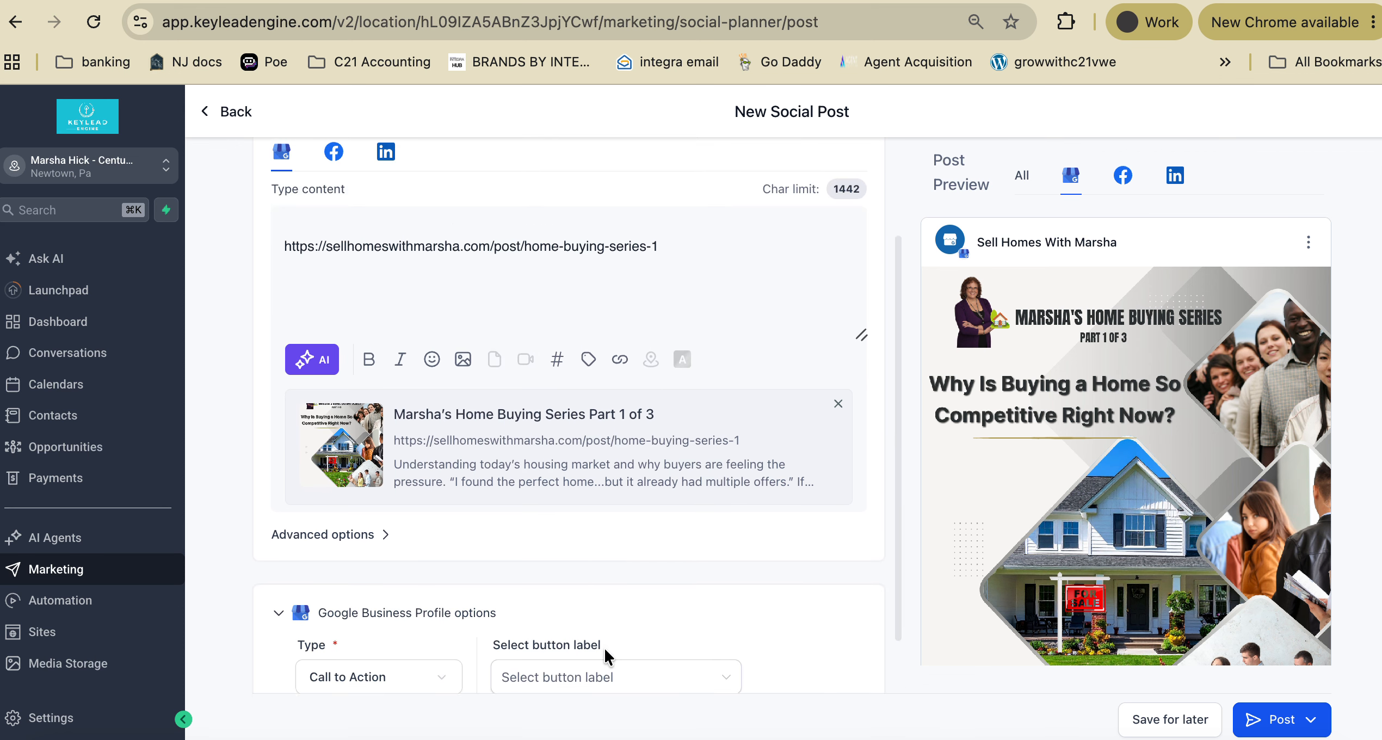
scroll(594, 486, up, 1)
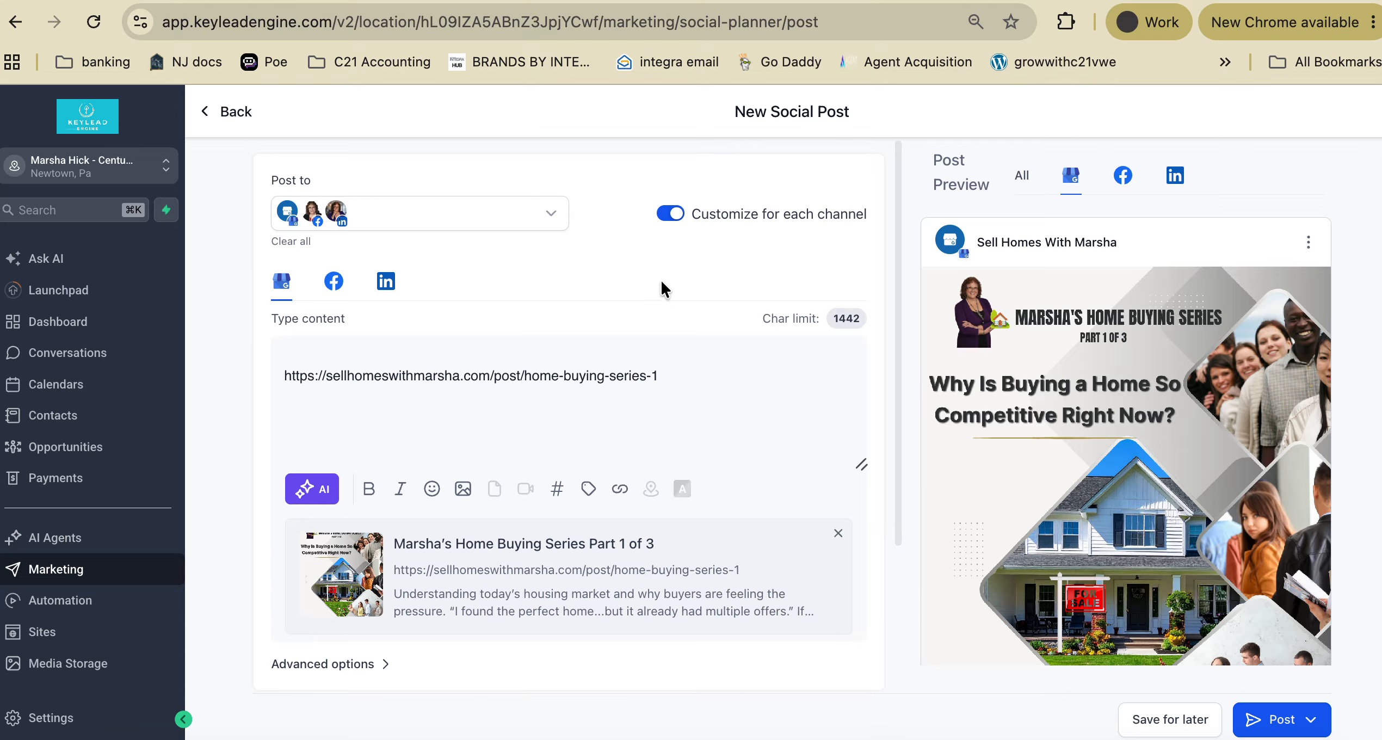
Step: Start the Google Business Profile caption above the link with "New series for home buyers - Why is buying a home so competetive"
click(638, 340)
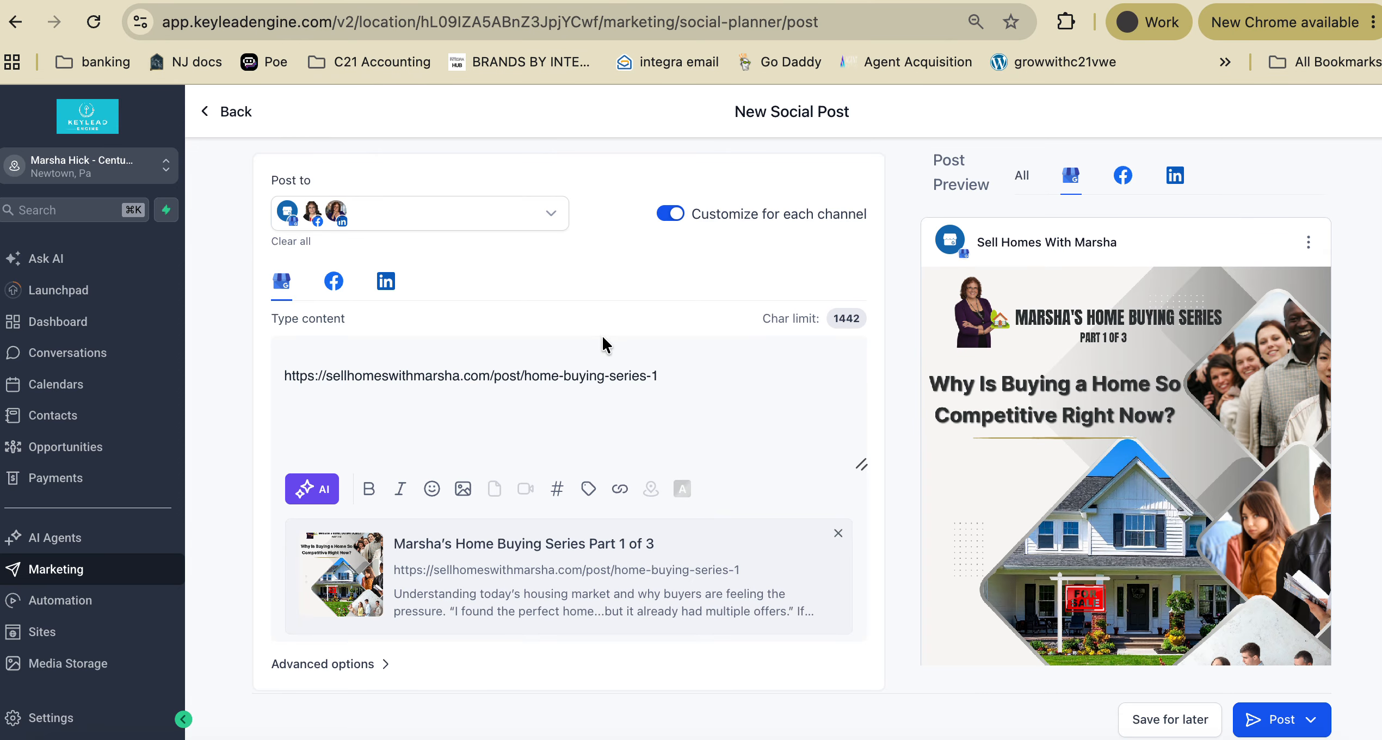
scroll(614, 471, down, 3)
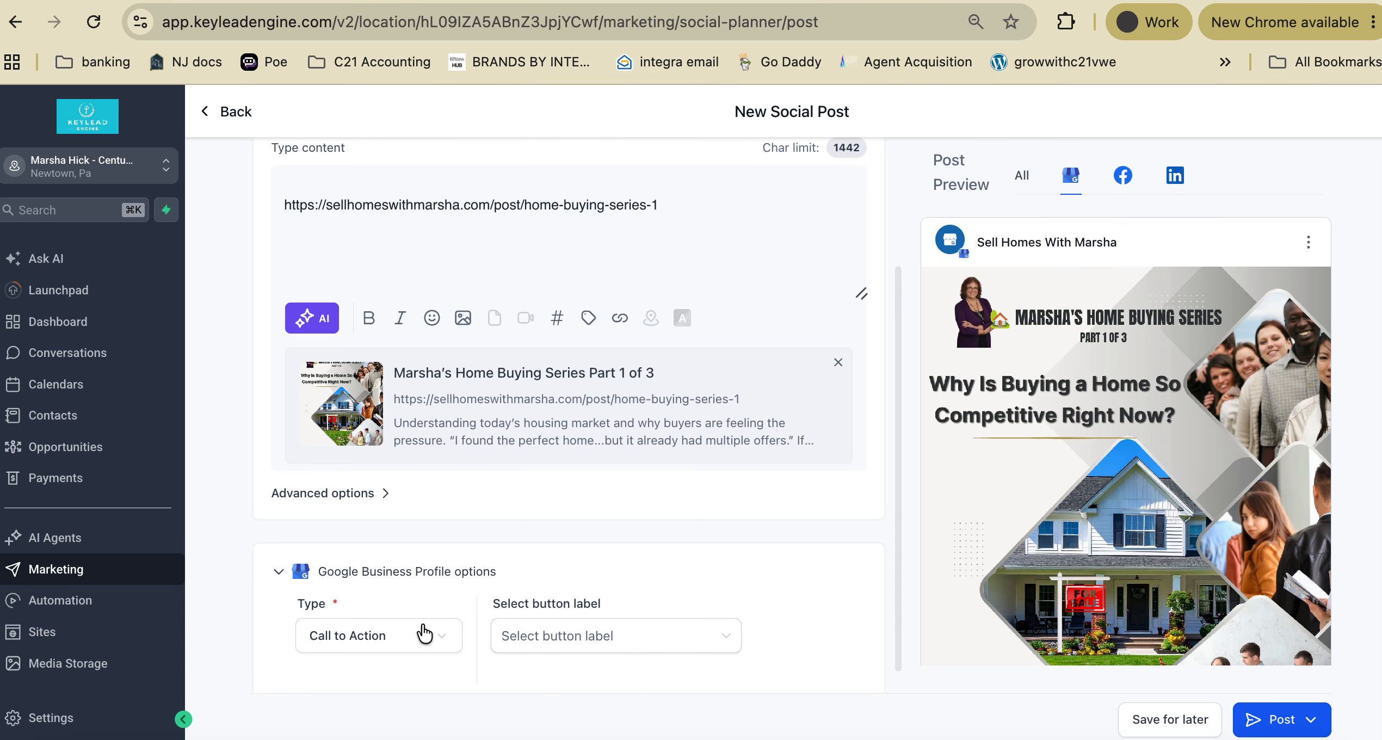
scroll(540, 577, up, 3)
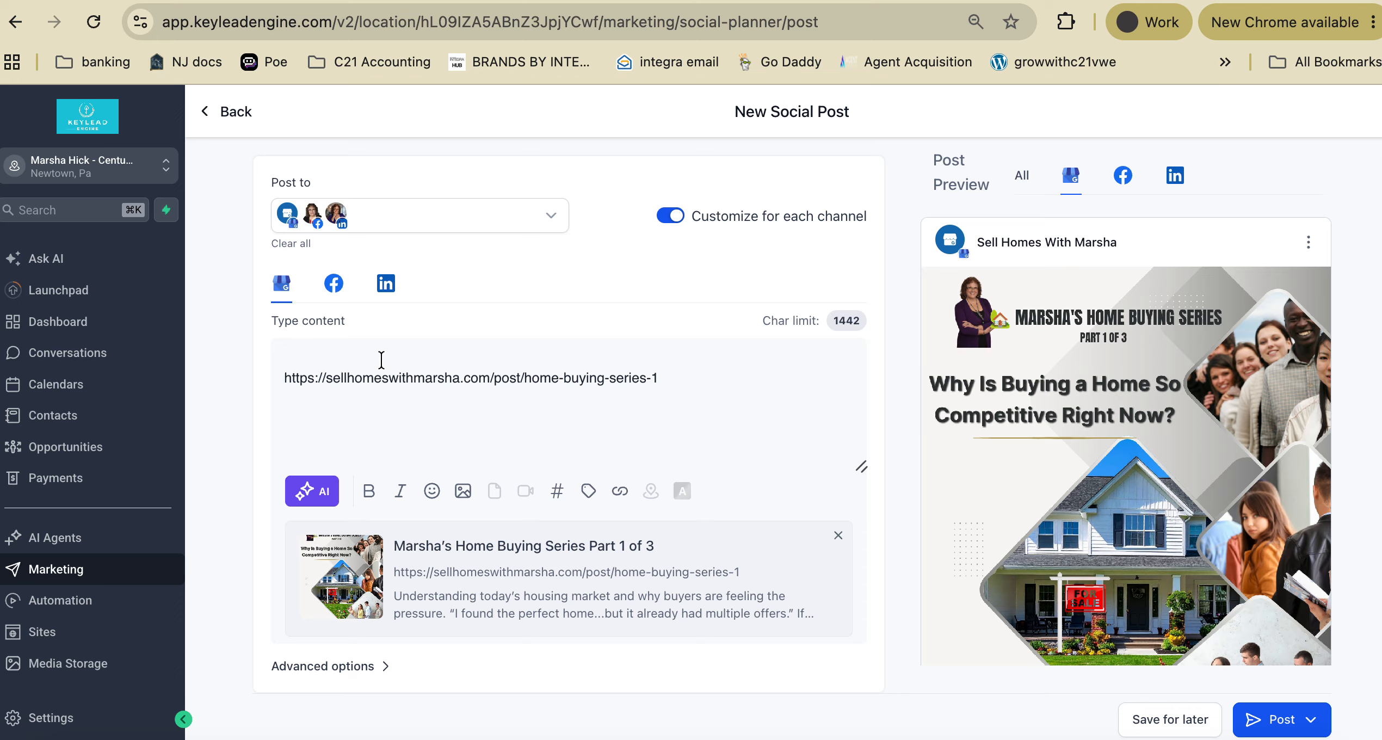
text(New series for home buye)
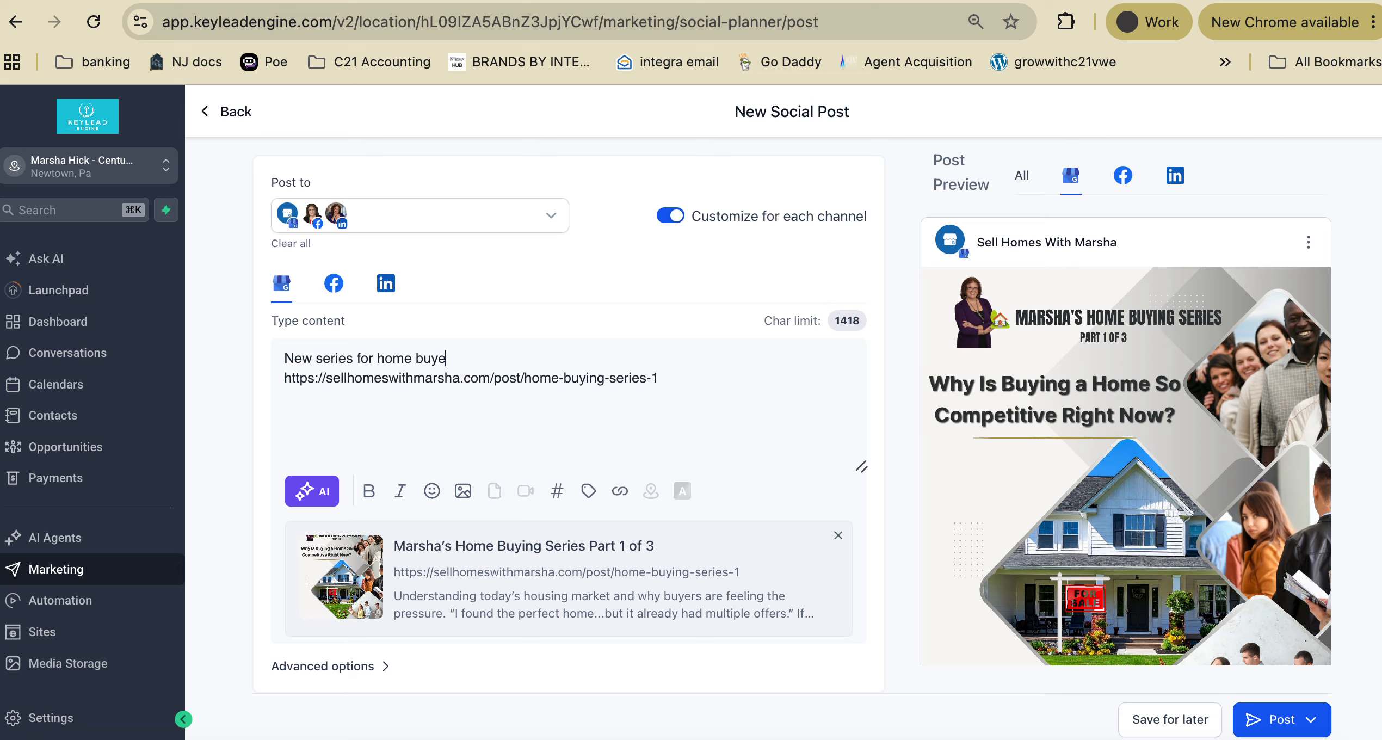
text(rs - Why is bu)
key(BackSpace)
text(u)
text(home so competetive)
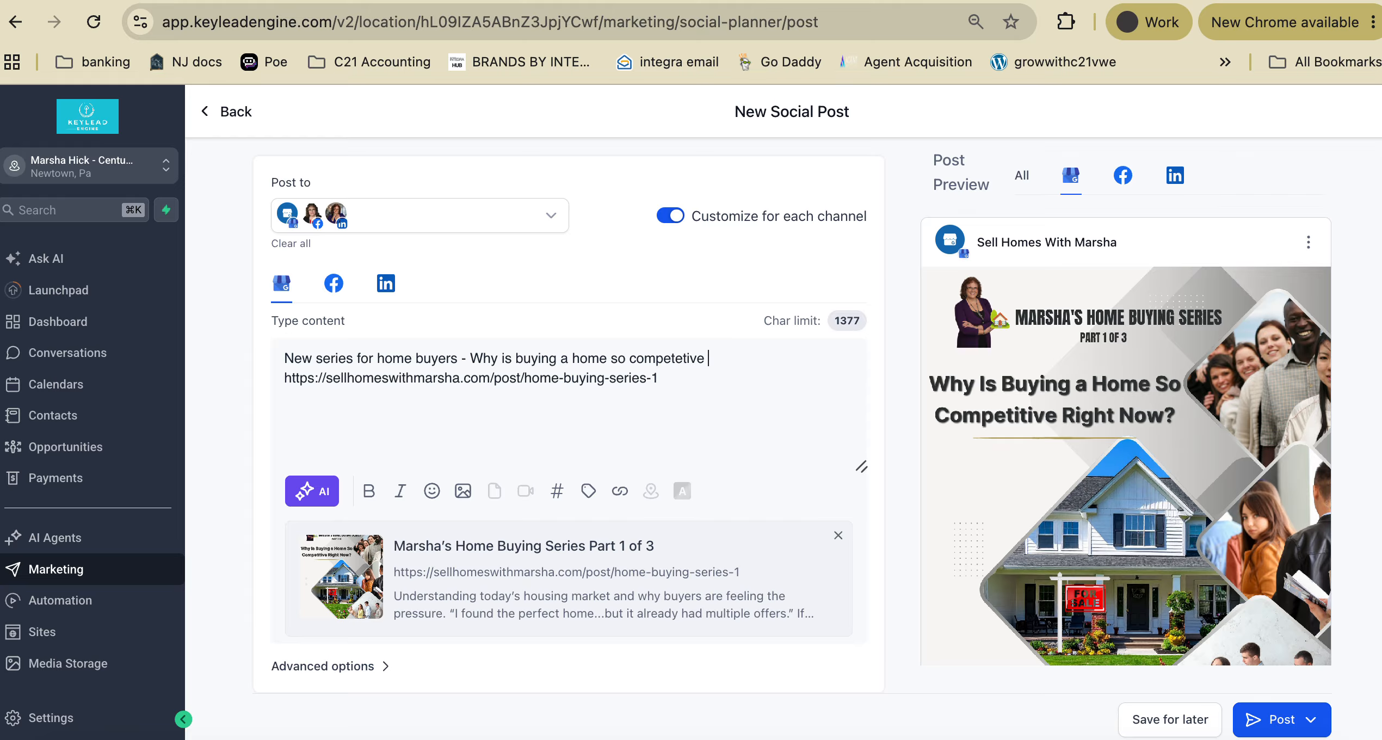
key(BackSpace)
key(BackSpace)
key(BackSpace)
Step: Continue the caption with ", what are some pros and cons in this market, read more...."
text(, what are some pros)
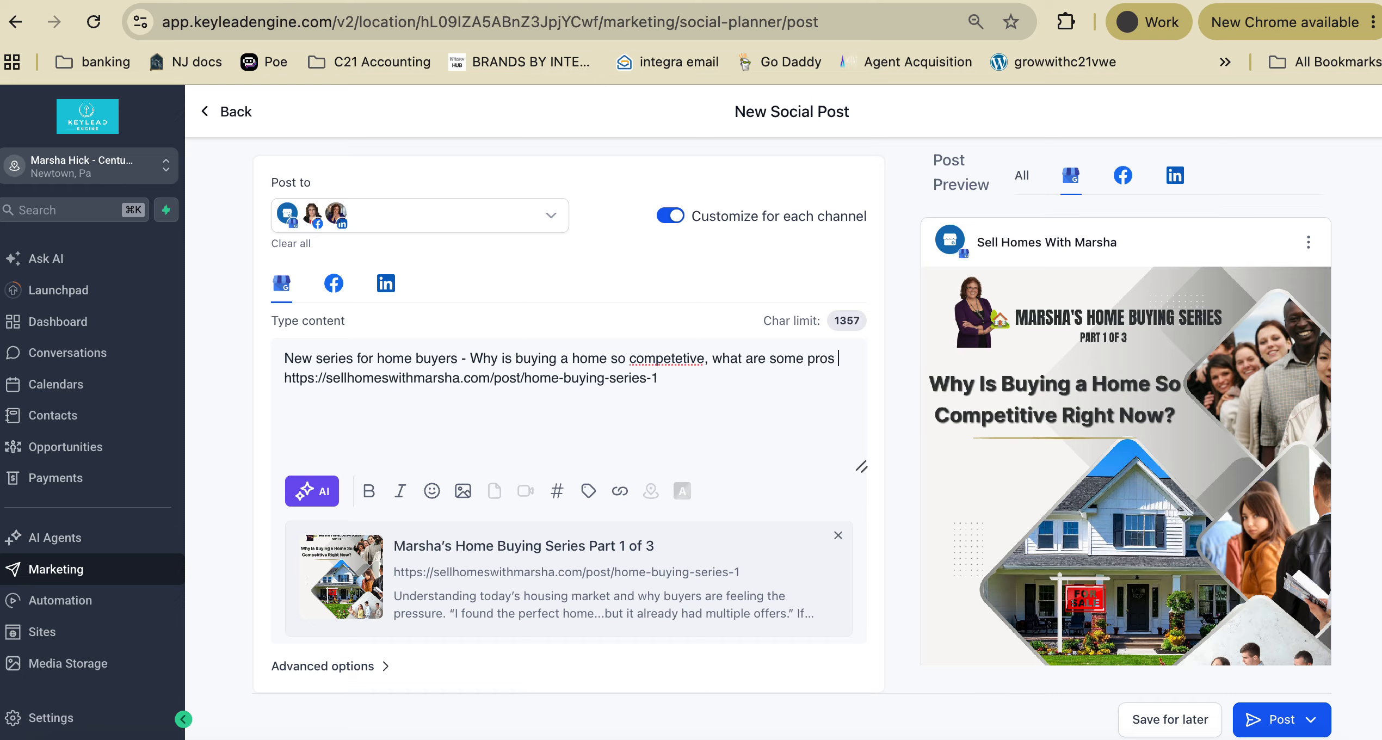
text( and cons t)
key(BackSpace)
text(in this marke)
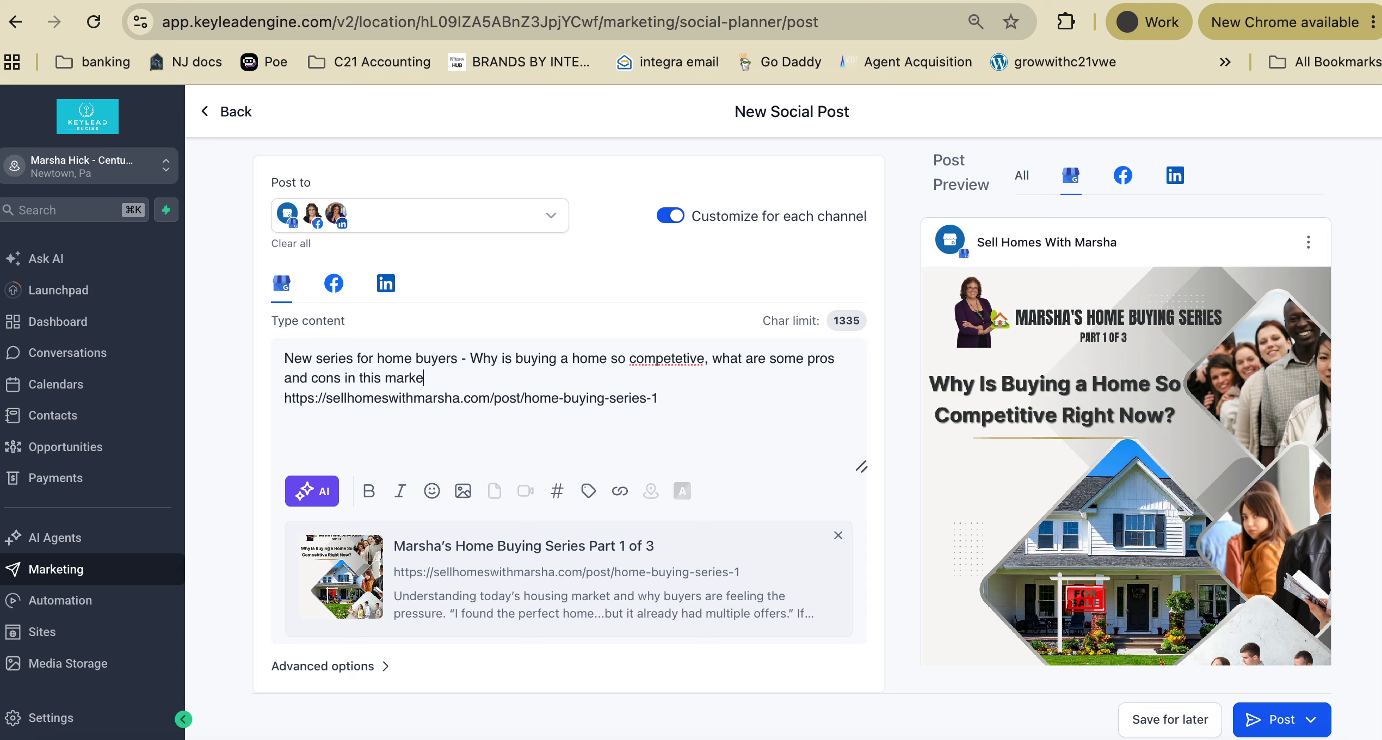
text(t, read more....)
Step: Set the Google Business Profile call-to-action label to Learn More and link it to the home-buying-series-1 blog post URL
scroll(355, 388, down, 4)
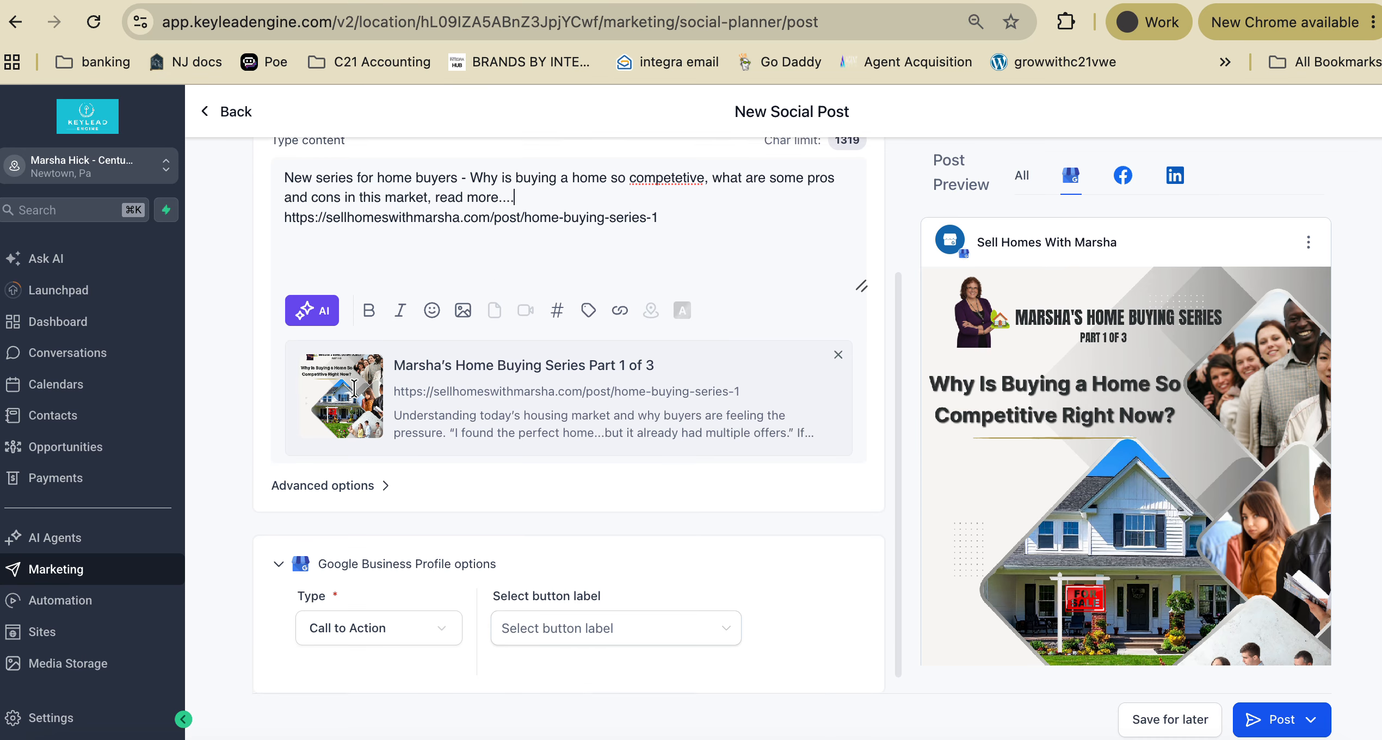
click(509, 609)
click(554, 519)
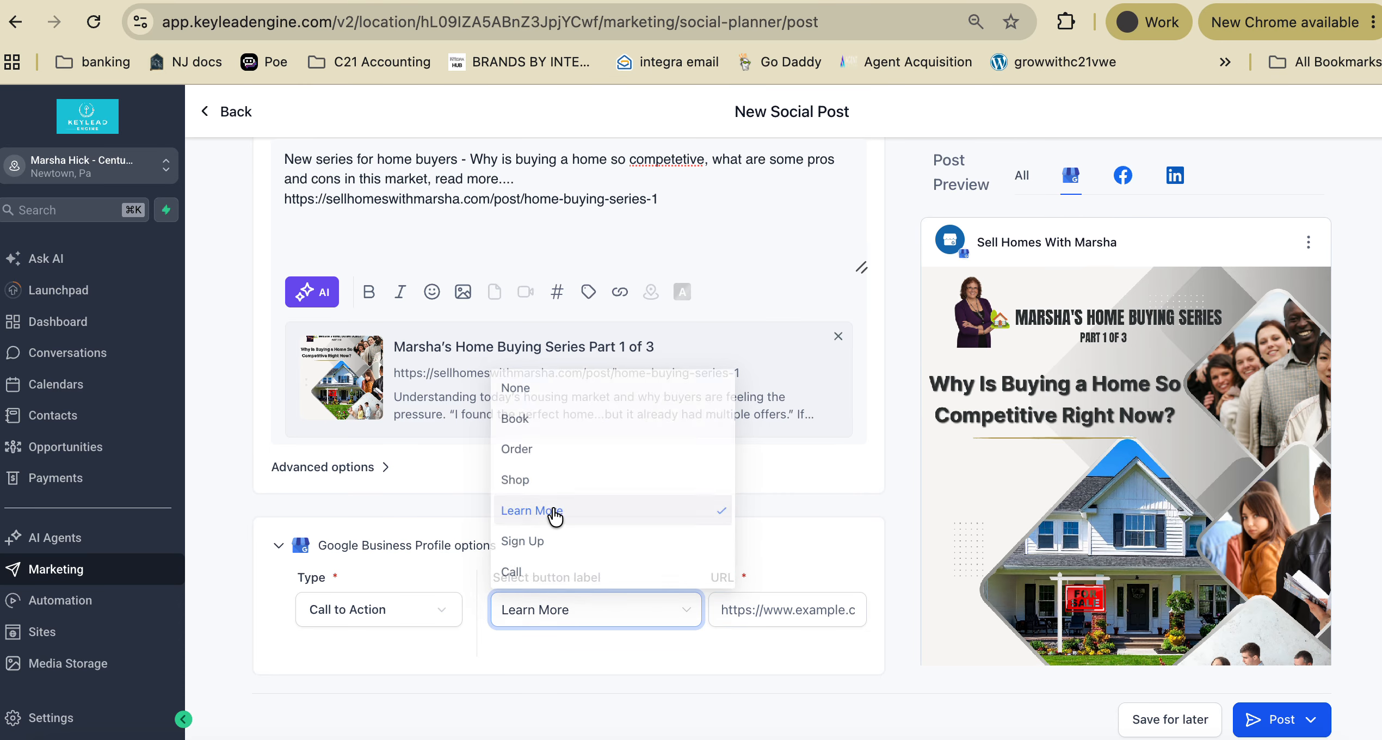
click(744, 610)
key(super+v)
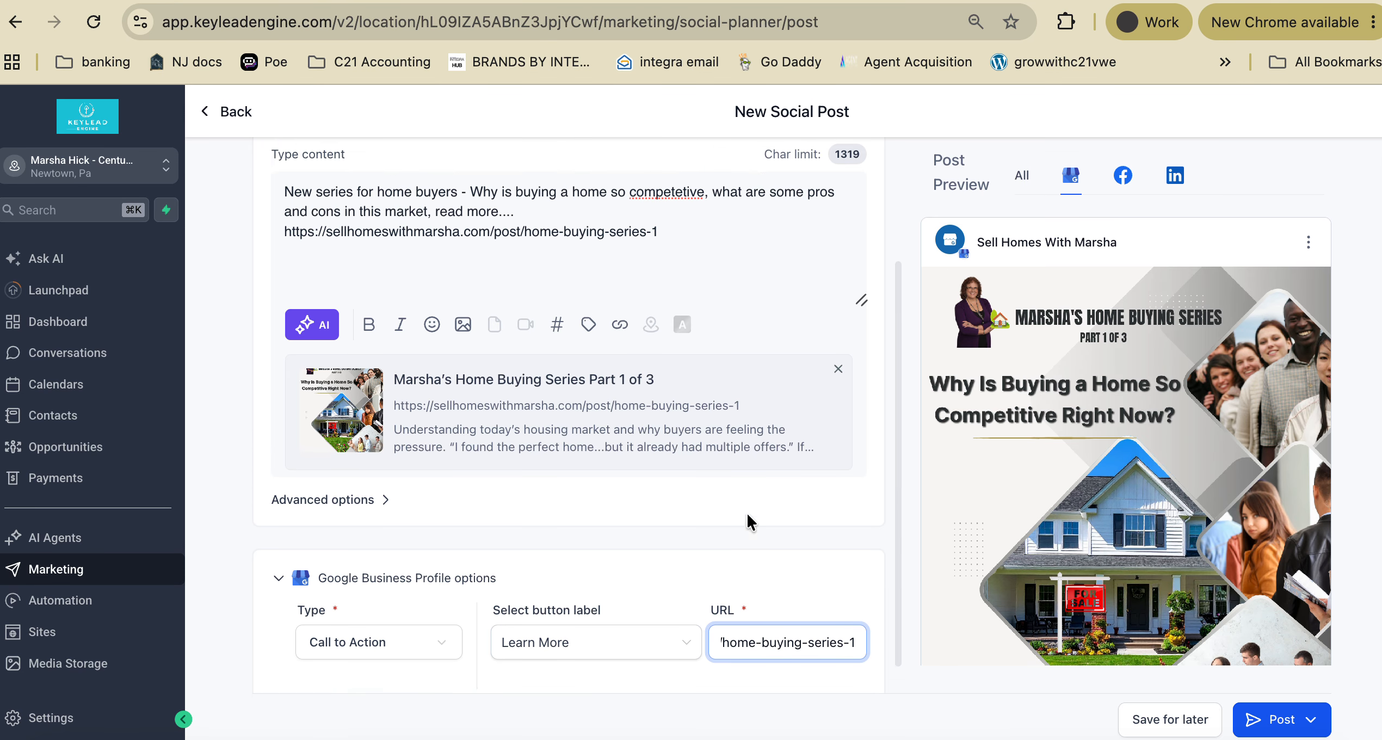
Step: Examine the Facebook and LinkedIn versions of the social post and their previews
scroll(746, 517, up, 4)
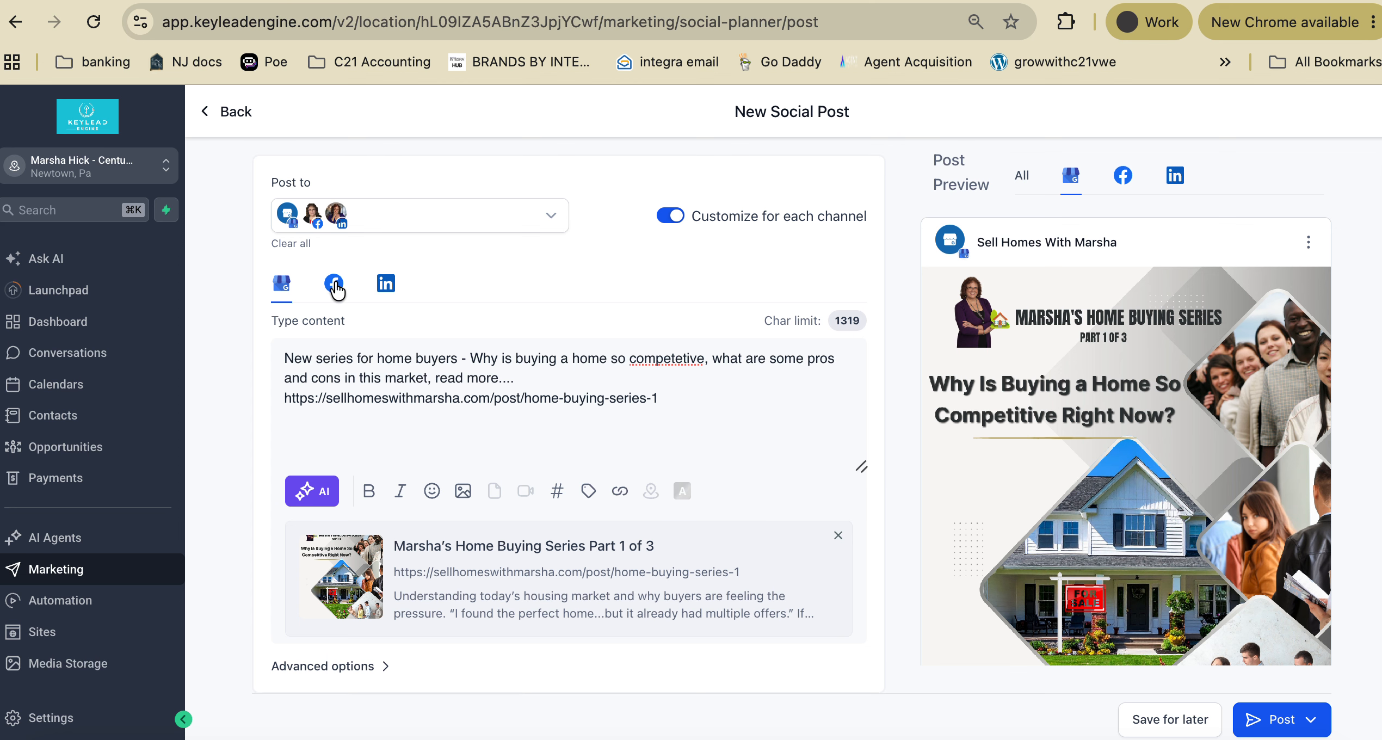
click(334, 283)
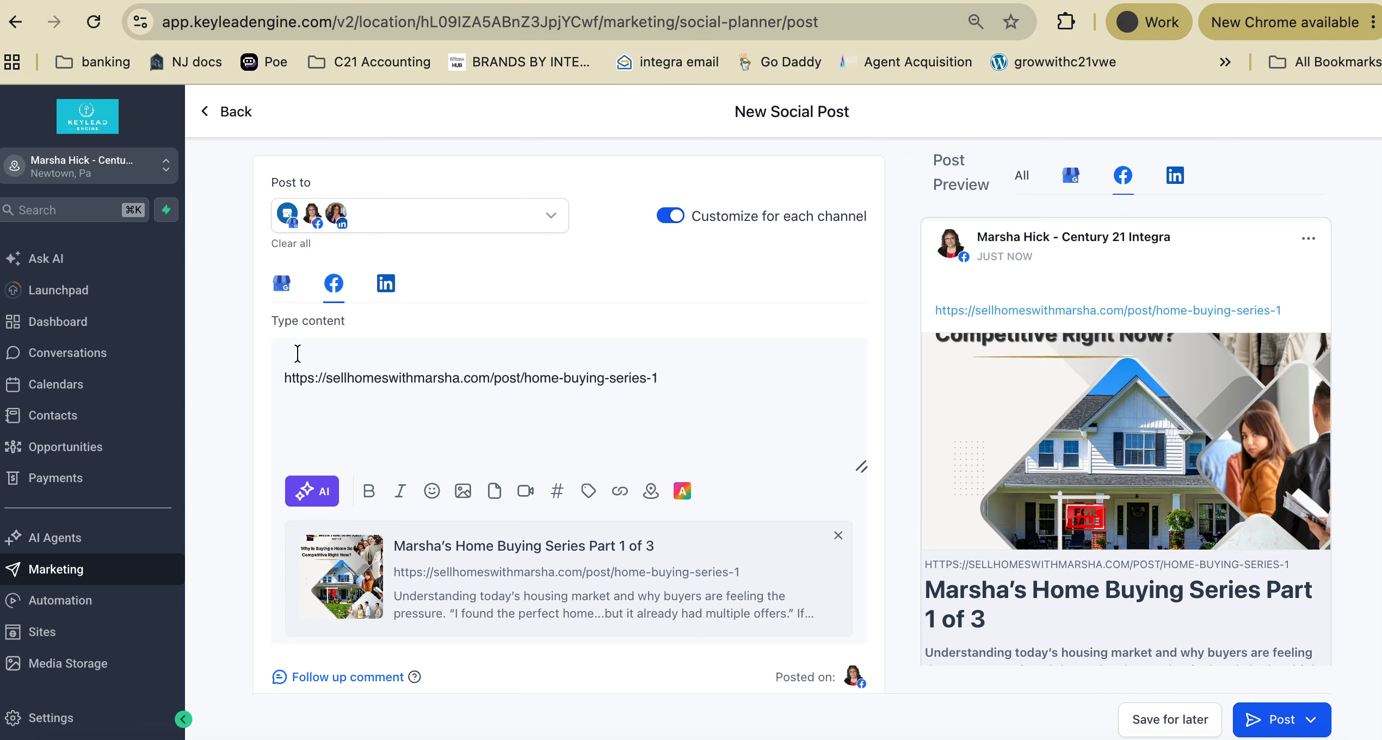
click(387, 284)
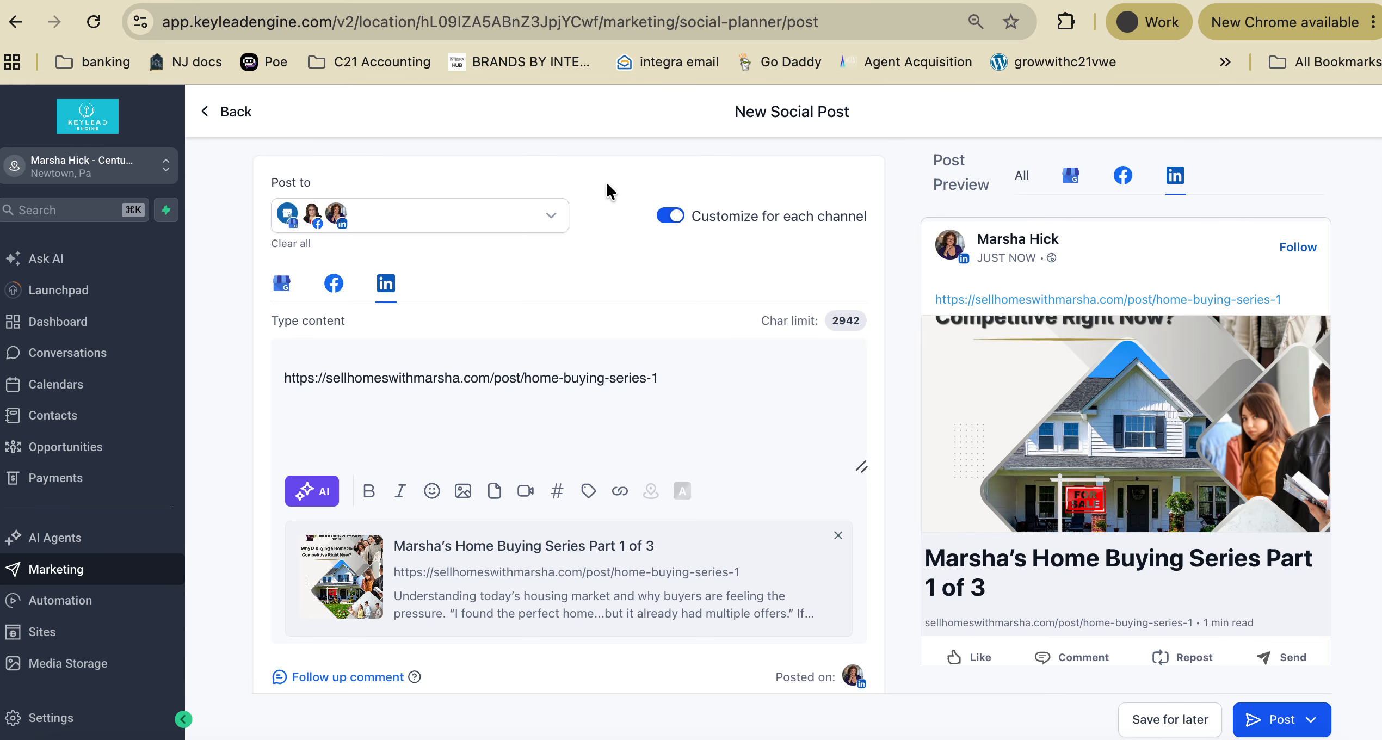
Step: Turn off per-channel customization for the post and review its Google Business Profile, Facebook and LinkedIn options
click(671, 216)
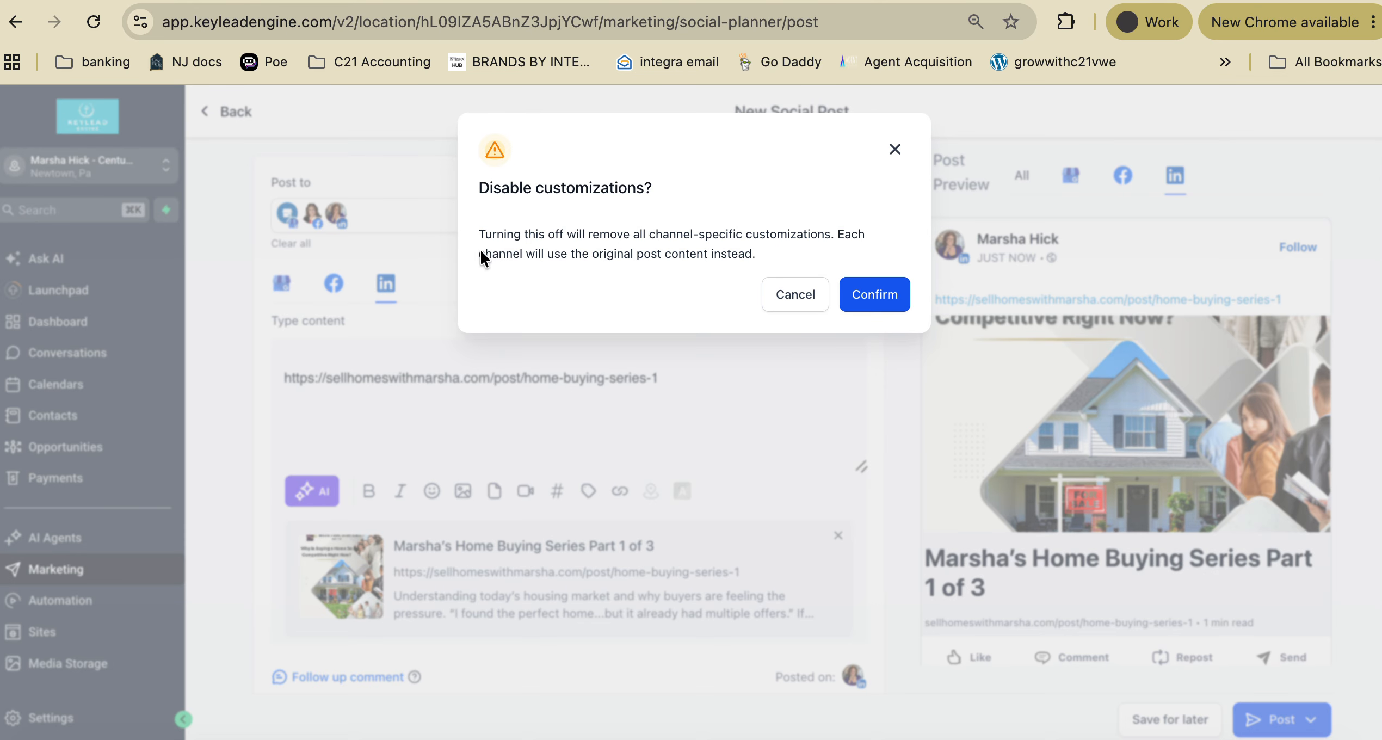
click(869, 293)
scroll(336, 337, down, 6)
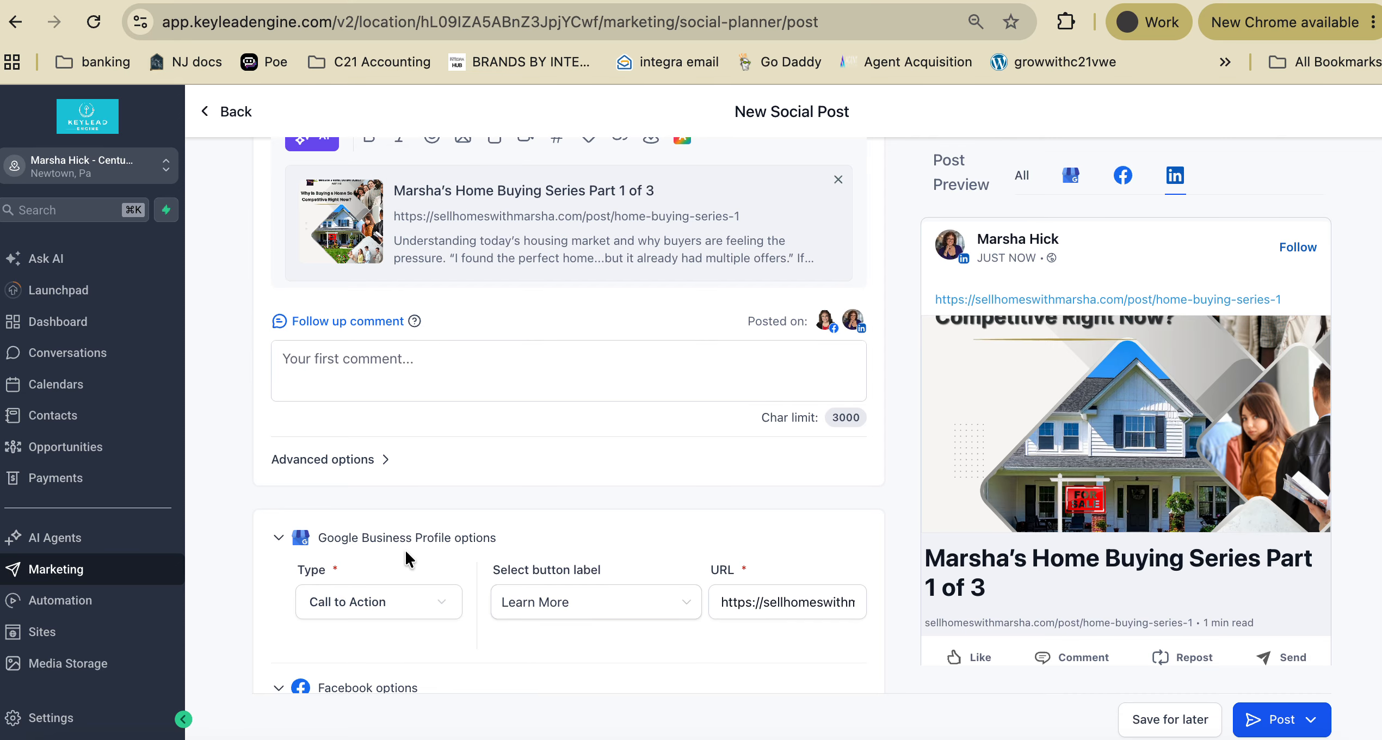
scroll(418, 360, down, 1)
scroll(441, 585, down, 1)
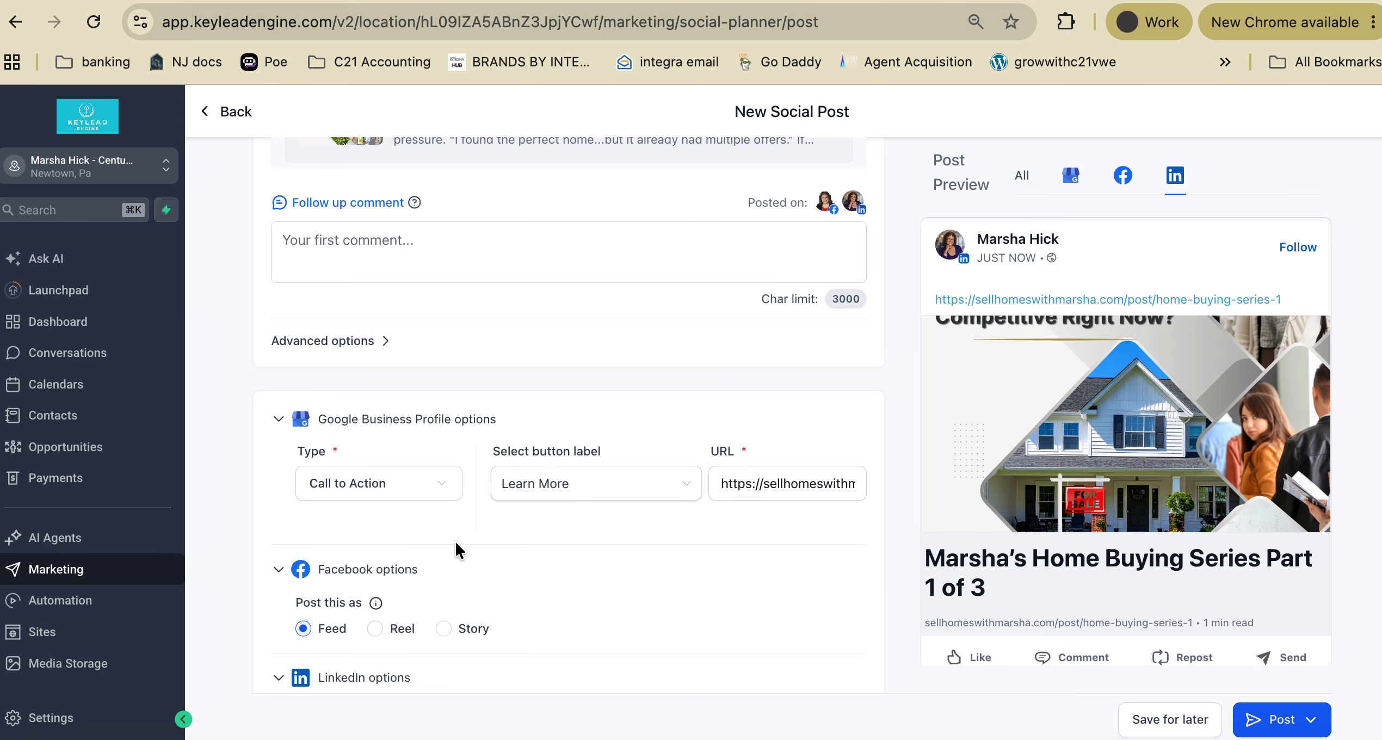
scroll(457, 546, down, 2)
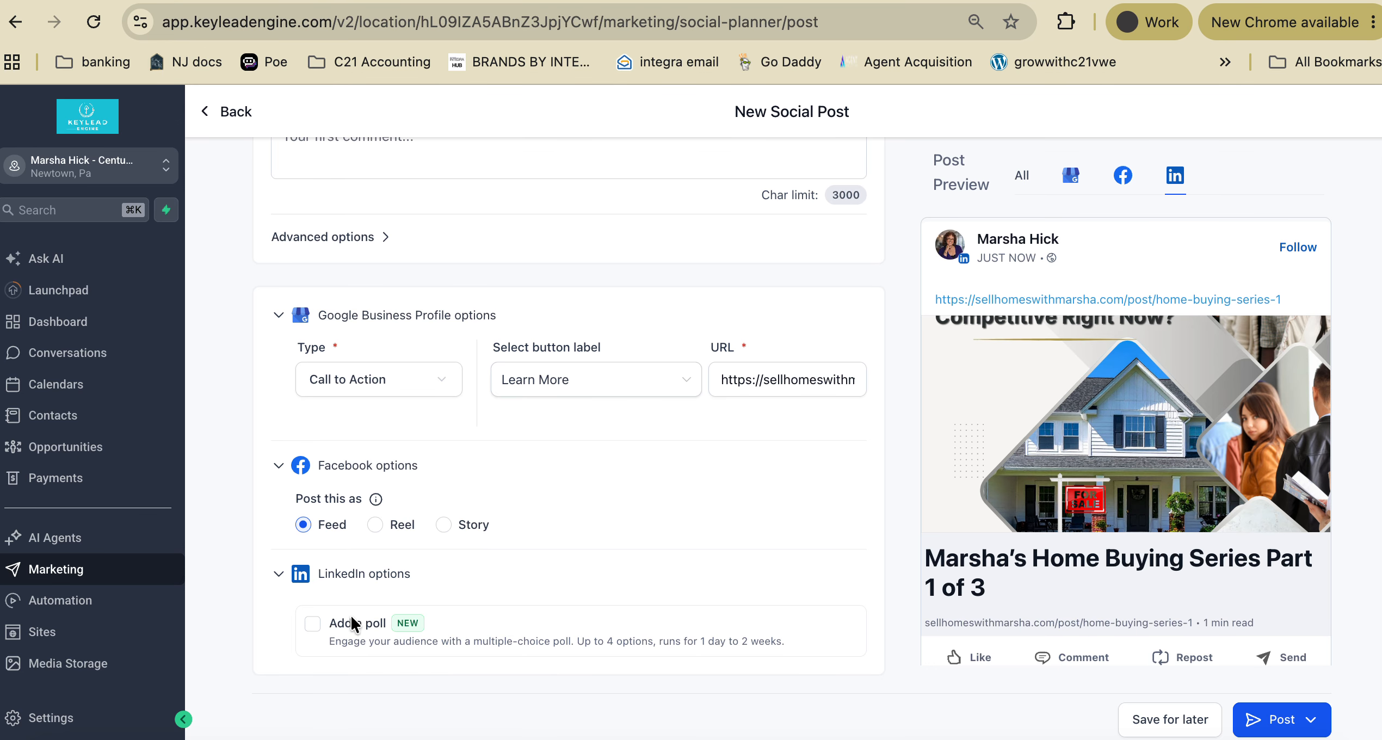
scroll(511, 501, up, 6)
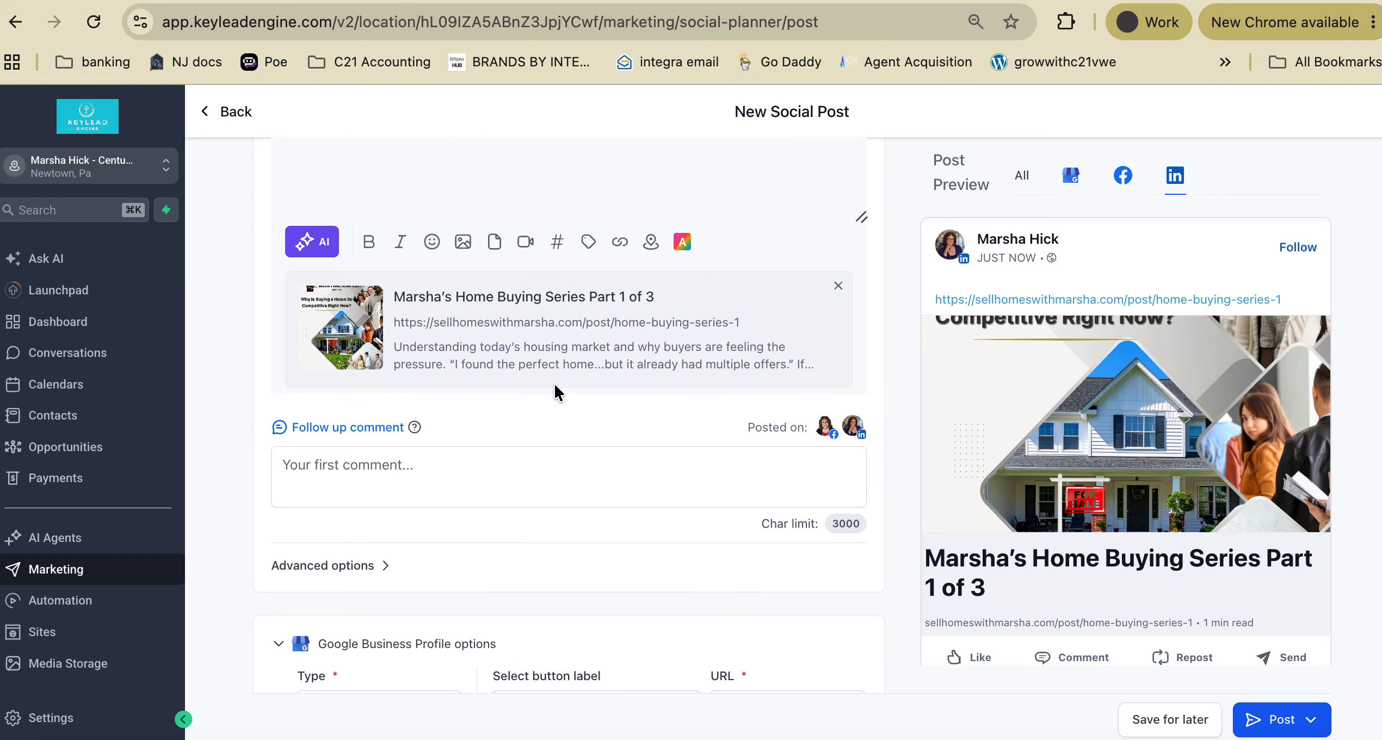
scroll(430, 348, up, 3)
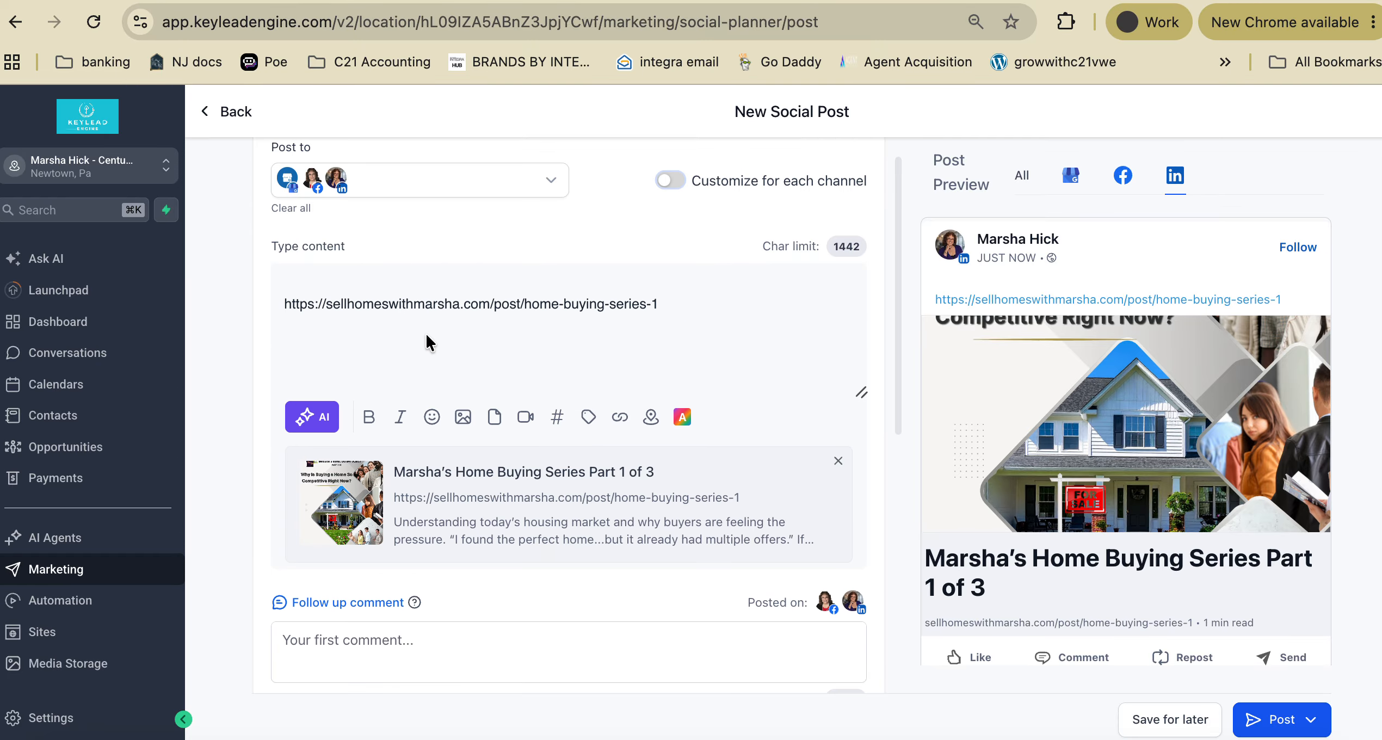
click(668, 181)
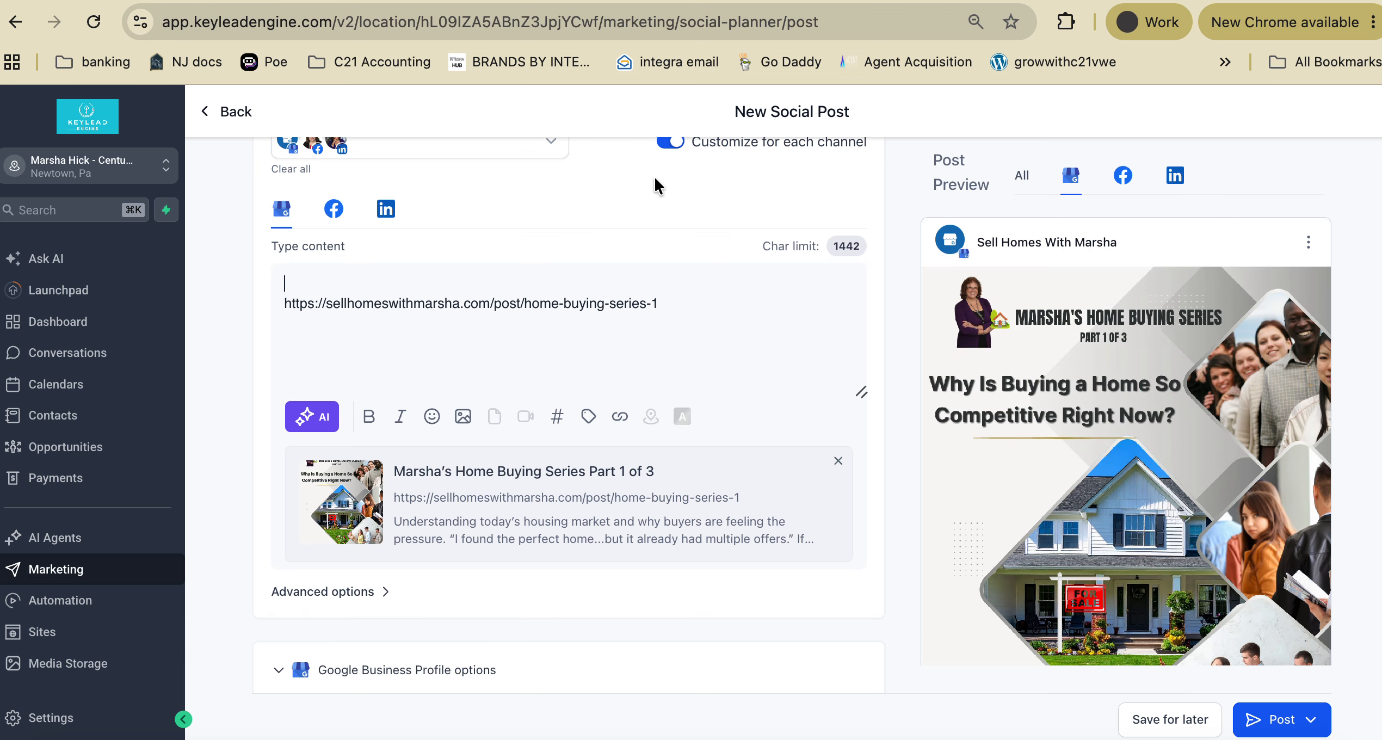
click(668, 143)
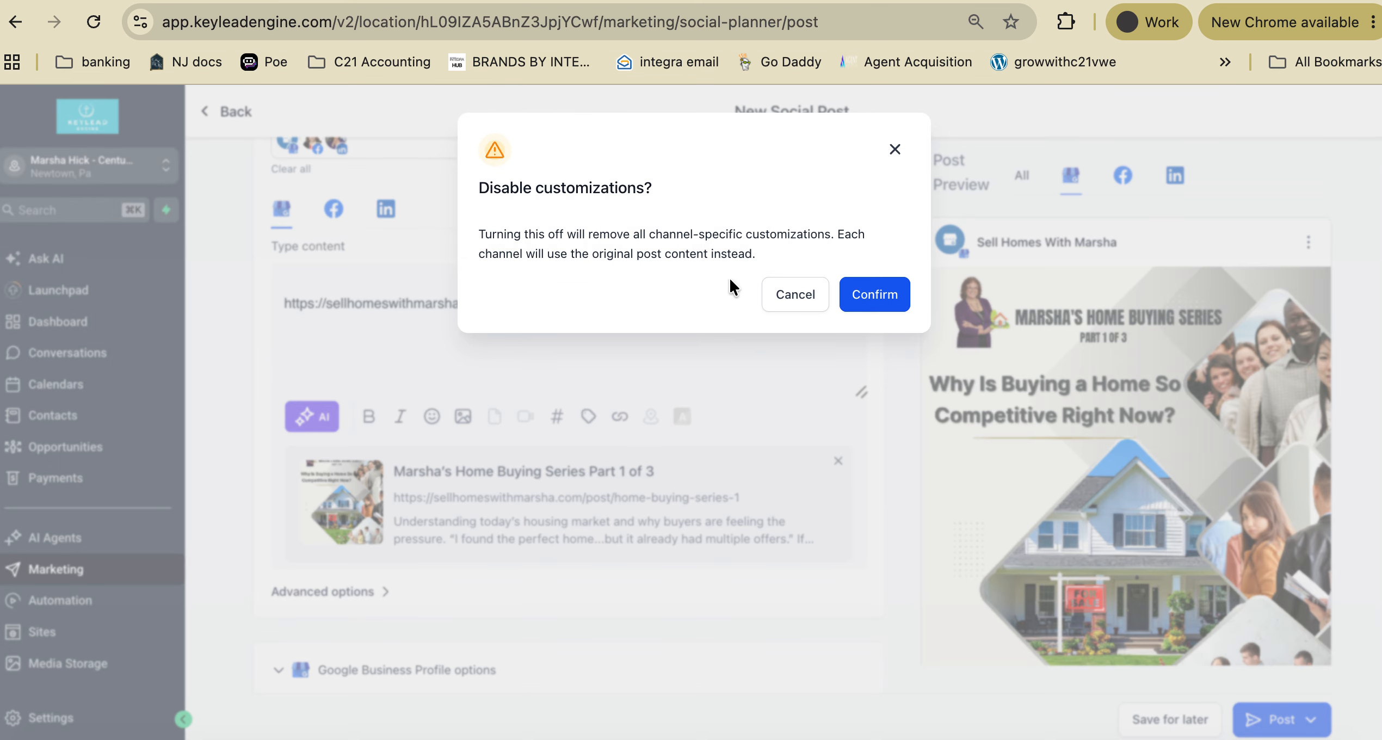
click(875, 294)
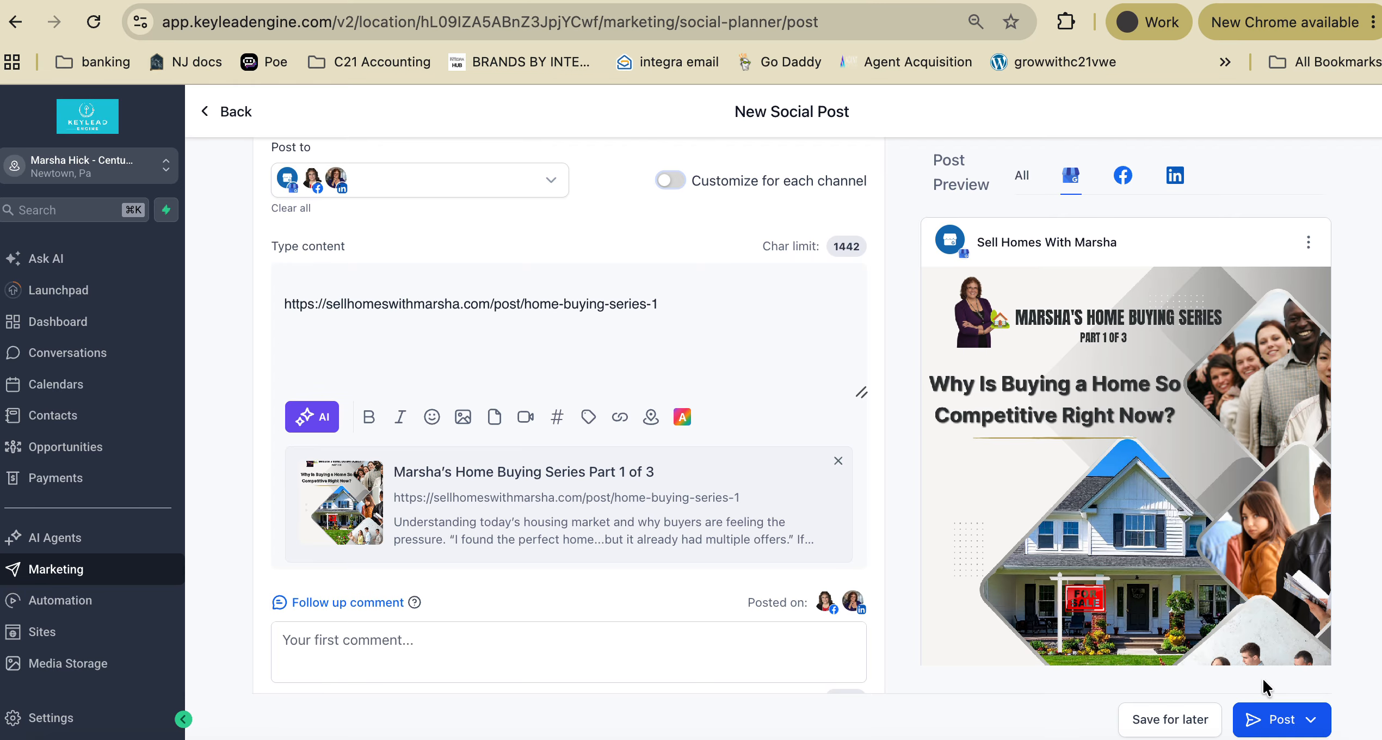
Step: View the date and time options for scheduling the post, then leave the unscheduled post and return to the Social Planner
click(1311, 720)
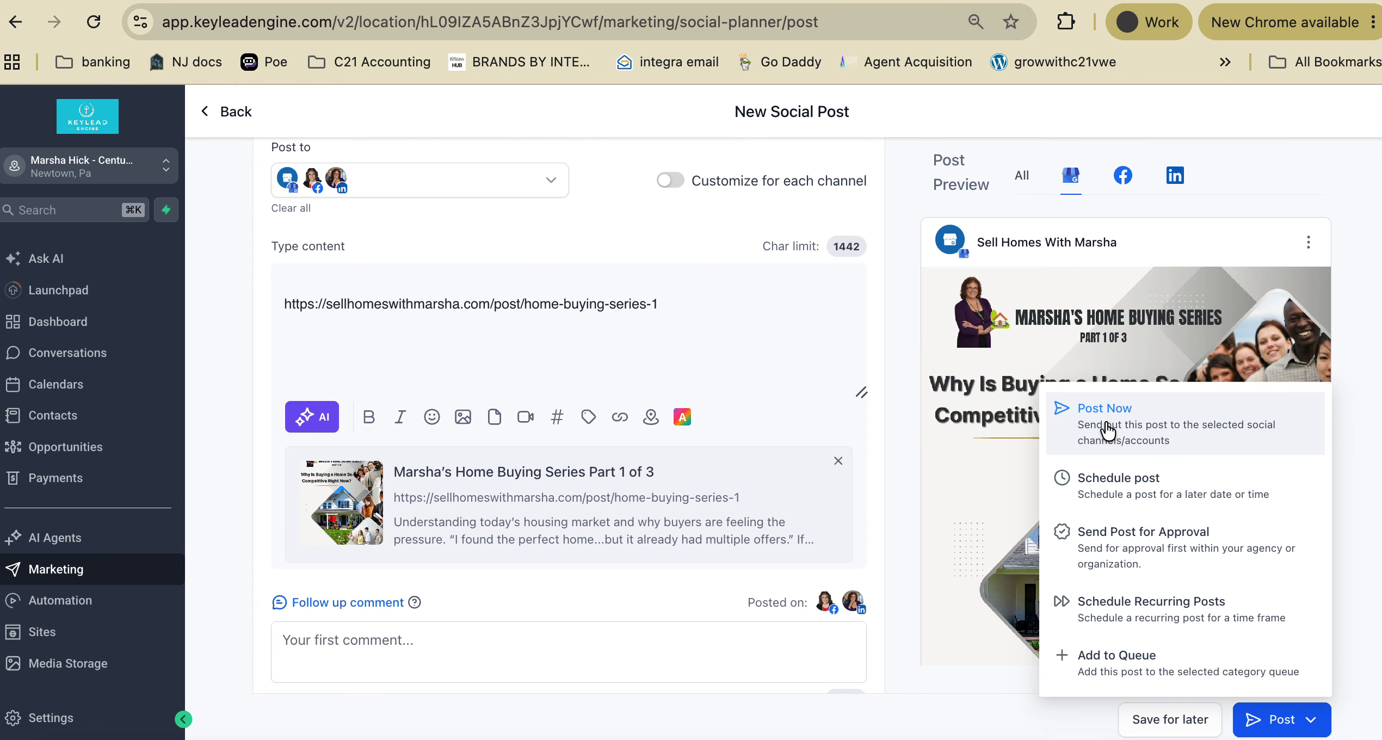
click(1101, 482)
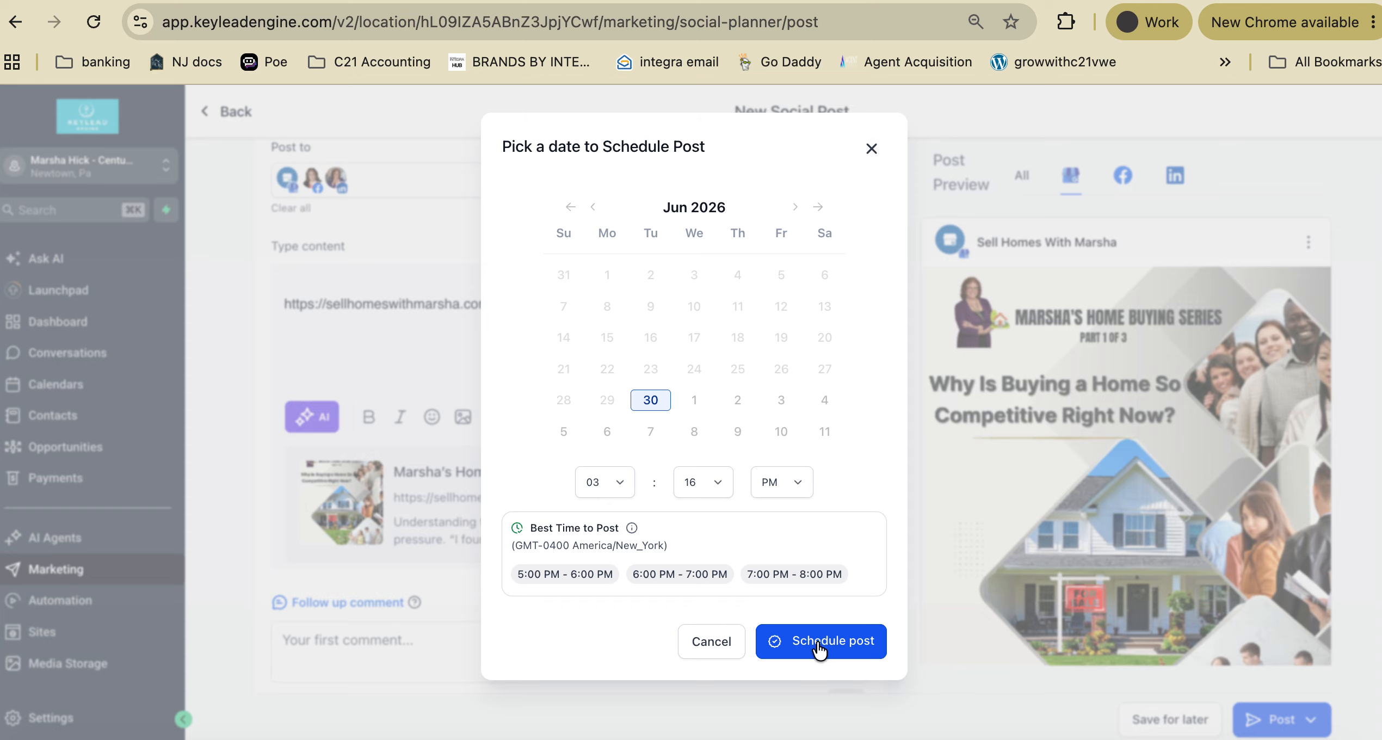
click(871, 150)
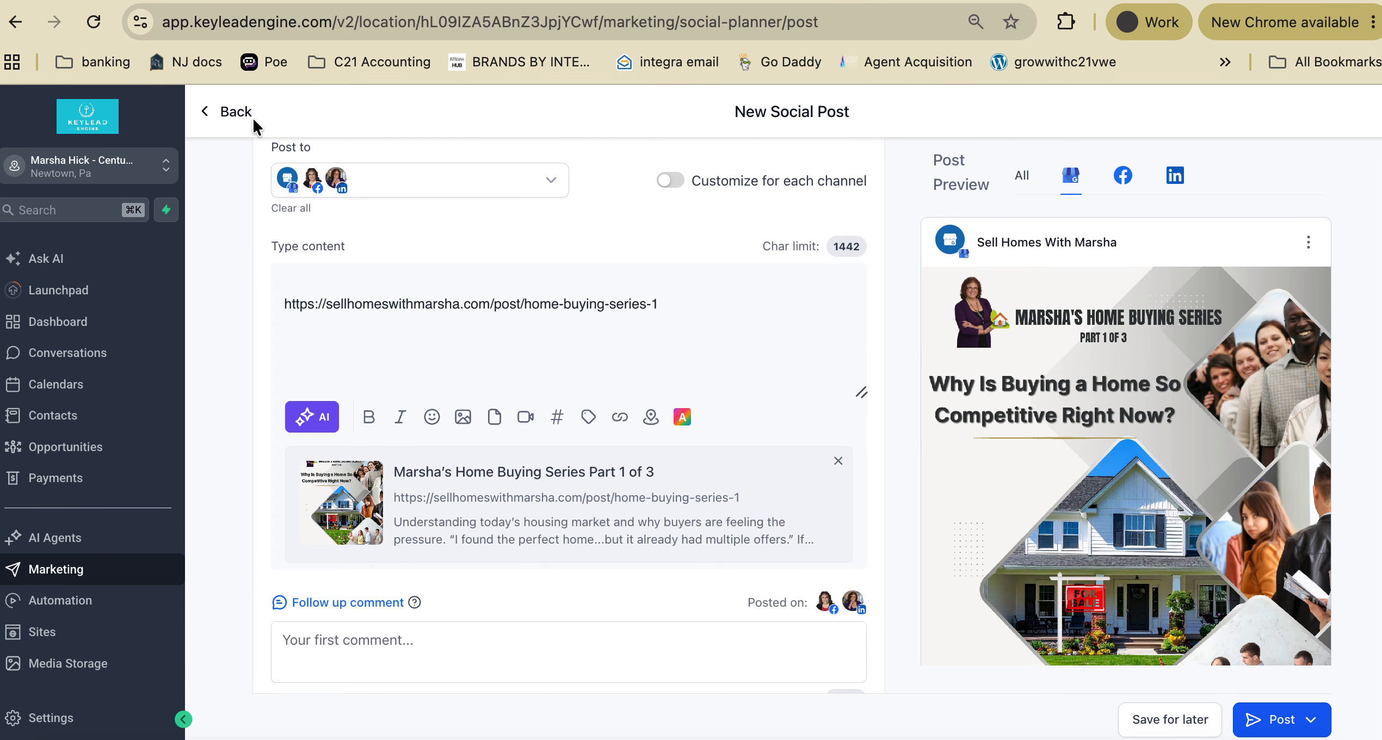
click(209, 116)
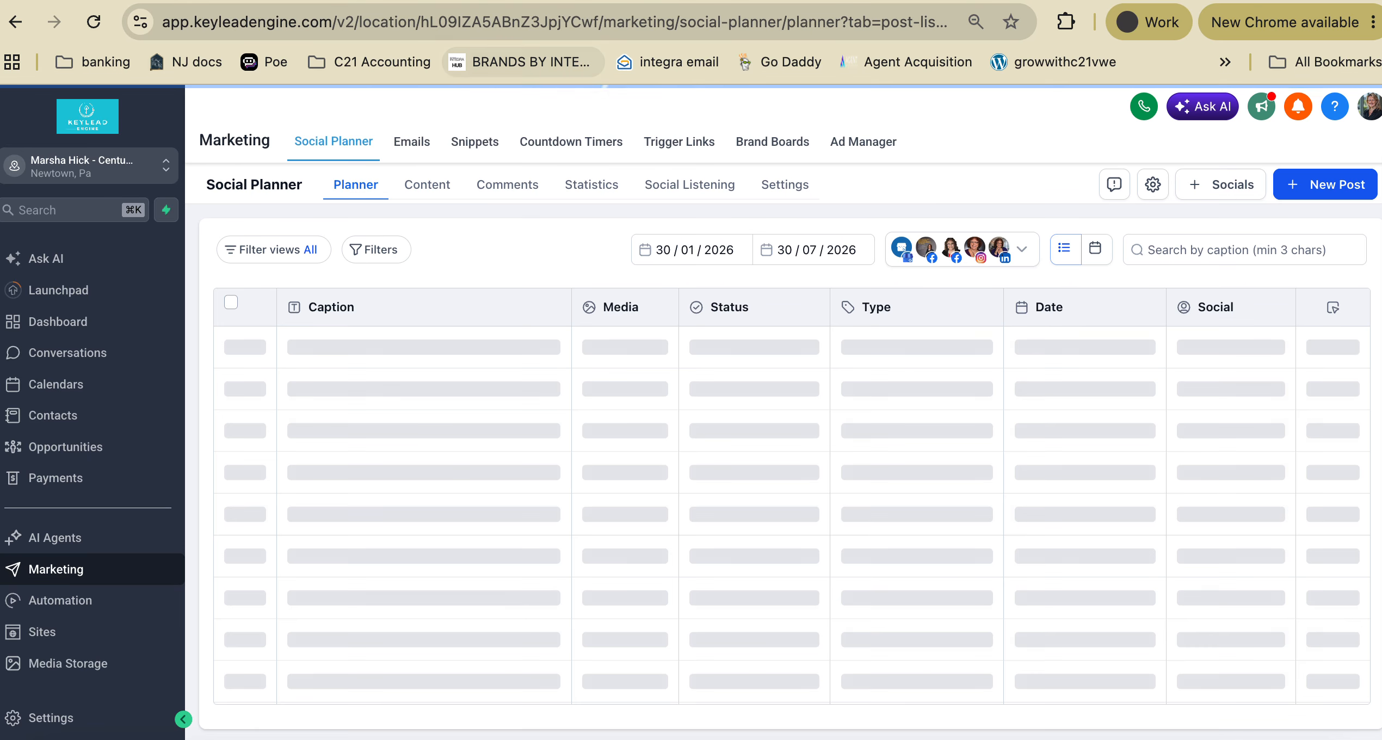